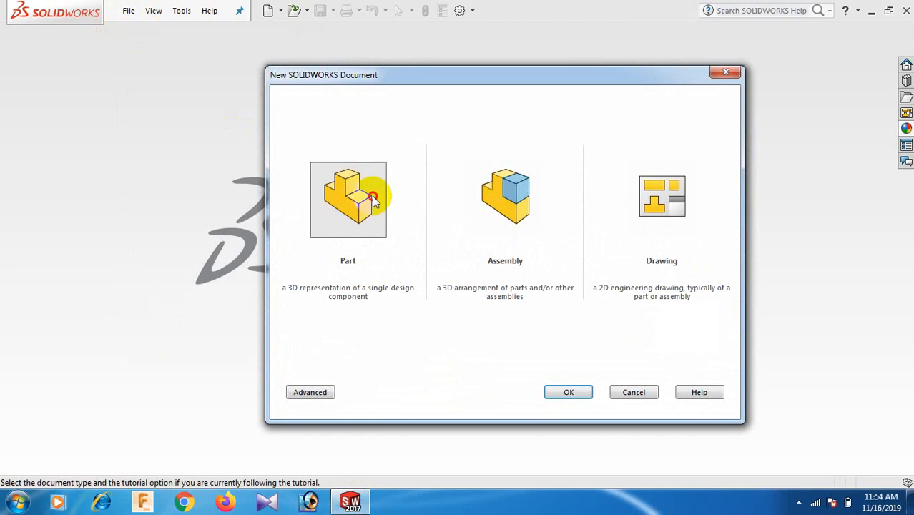
# - Create a new part document and start a sketch on the Right Plane
pyautogui.click(573, 393)
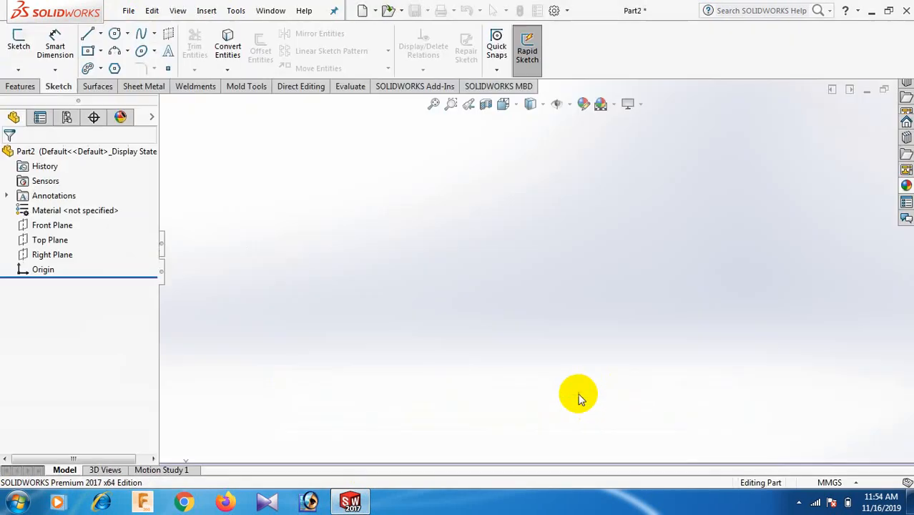
pyautogui.click(56, 257)
pyautogui.click(65, 239)
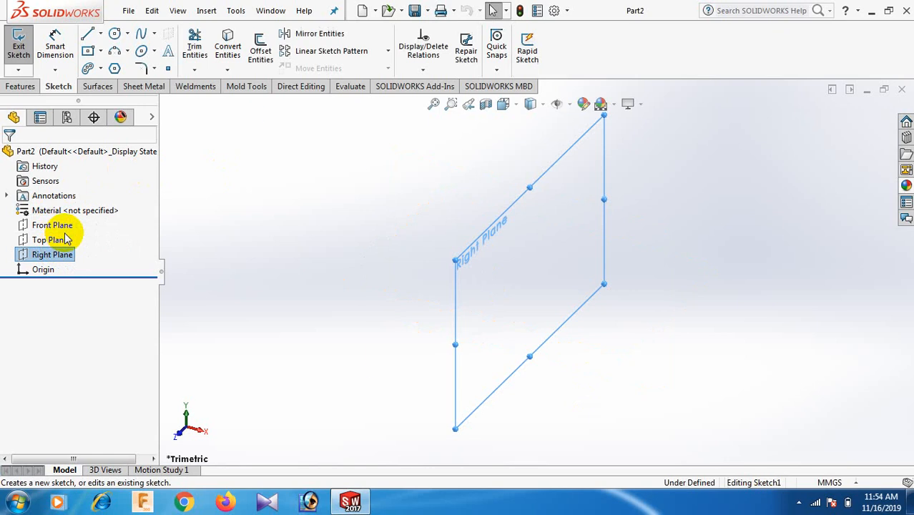
# - Sketch a six-sided inscribed-circle polygon centred on the origin, about 75 mm from centre to corner
pyautogui.click(115, 68)
pyautogui.click(529, 272)
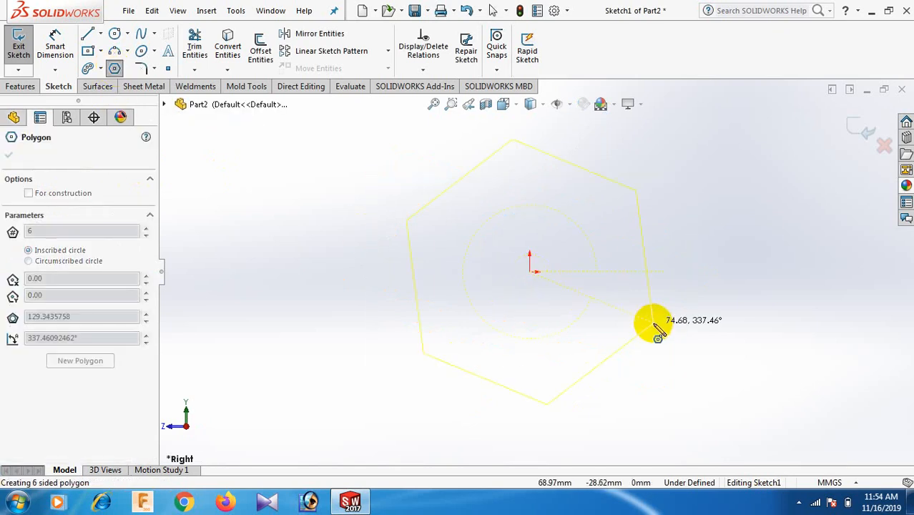
pyautogui.click(653, 324)
pyautogui.rightClick(654, 327)
pyautogui.click(688, 333)
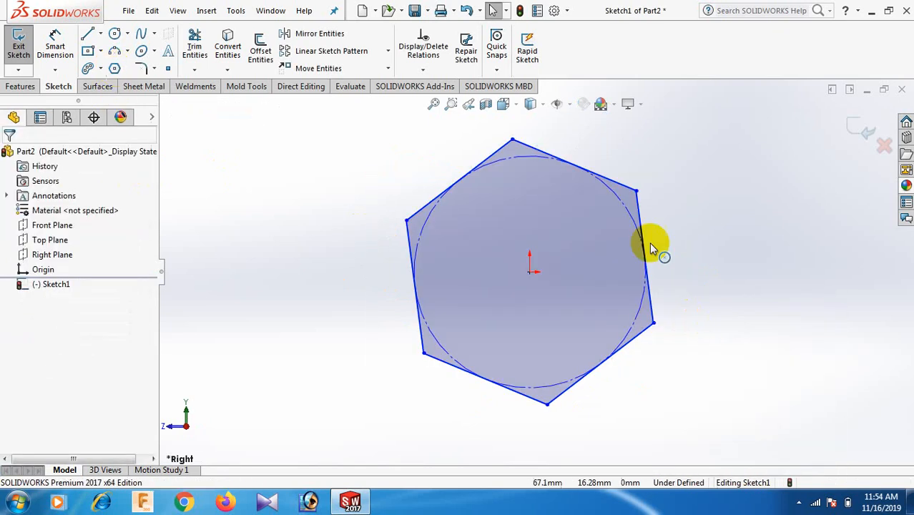
# - Add a horizontal relation to the hexagon's upper side
pyautogui.click(598, 179)
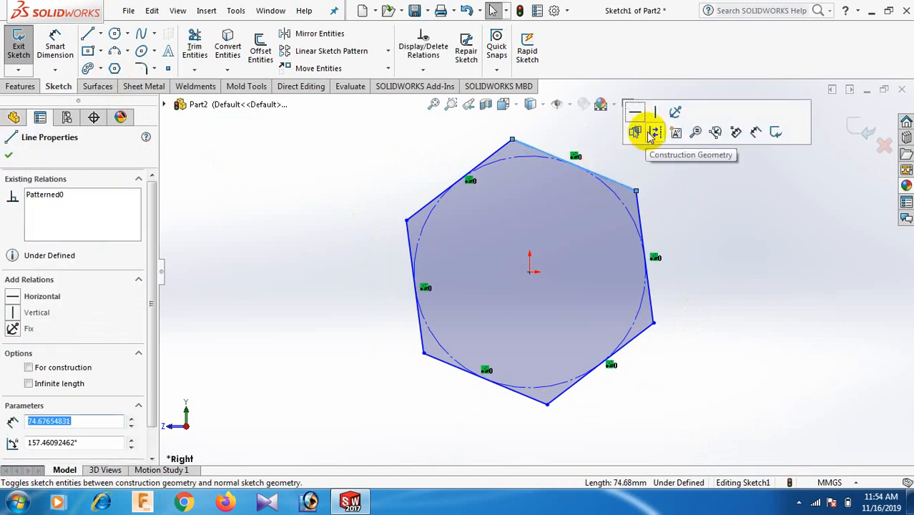
pyautogui.click(635, 109)
pyautogui.click(729, 372)
pyautogui.scroll(2, 728, 374)
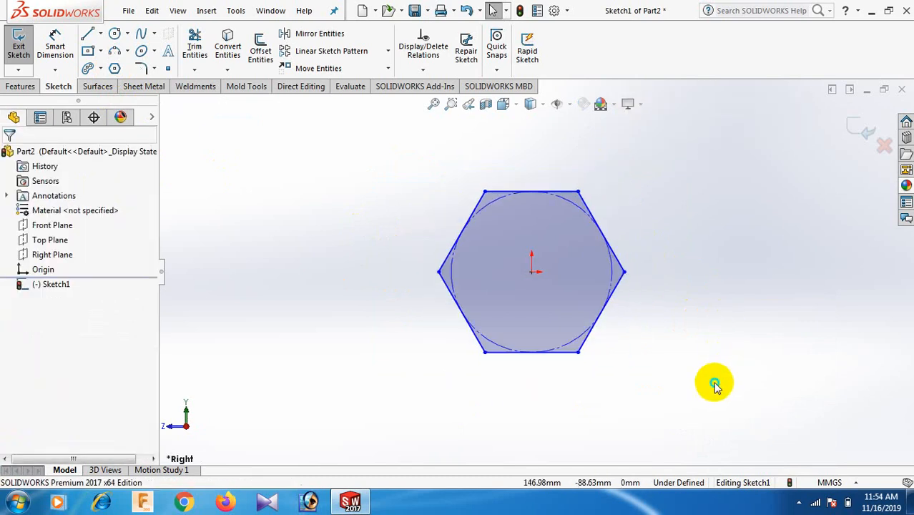
# - Dimension the hexagon's upper horizontal side to 50 mm
pyautogui.moveTo(716, 383); pyautogui.dragTo(704, 322, button='right')
pyautogui.click(555, 199)
pyautogui.click(550, 162)
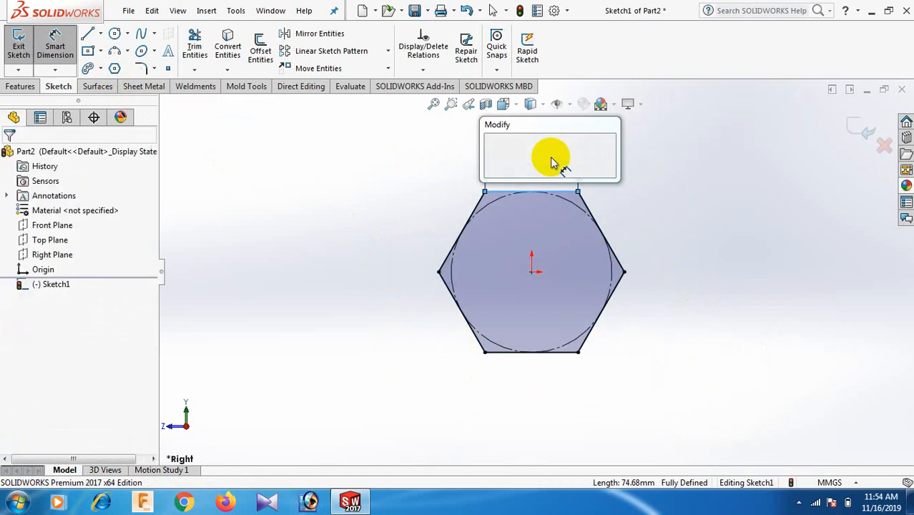
pyautogui.write('50')
pyautogui.press('Return')
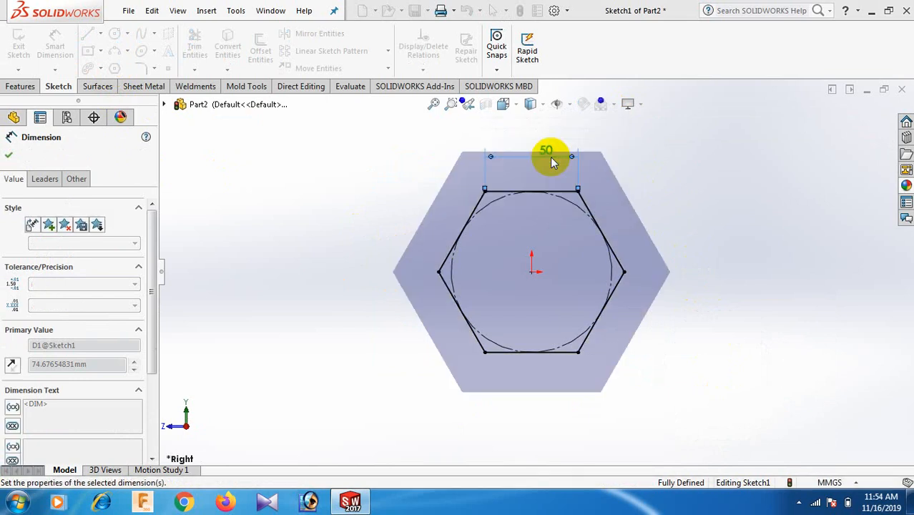
pyautogui.rightClick(651, 194)
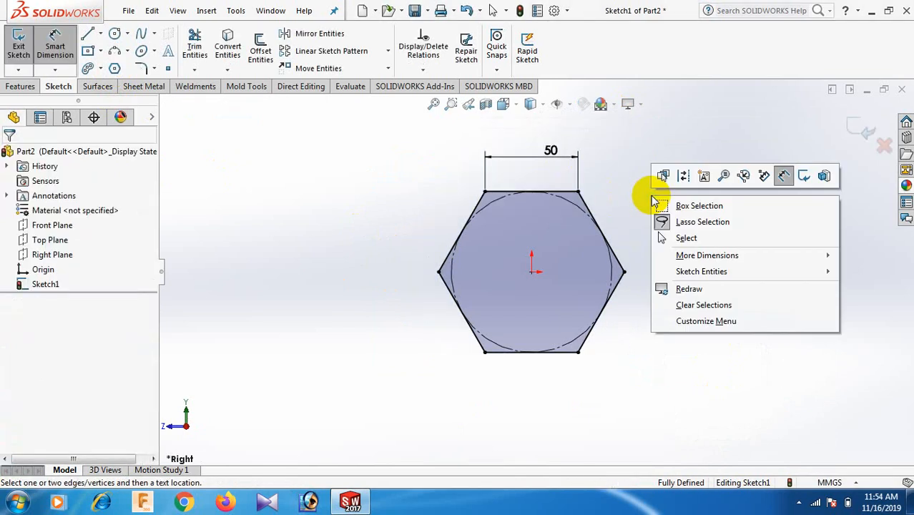
pyautogui.click(686, 238)
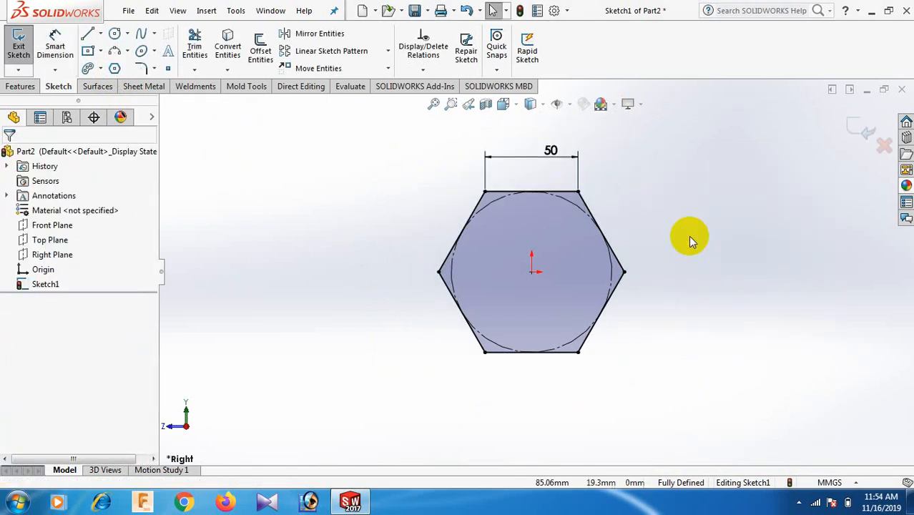
# - Extrude the hexagon 20 mm as a blind boss from the sketch plane
pyautogui.click(15, 88)
pyautogui.click(21, 48)
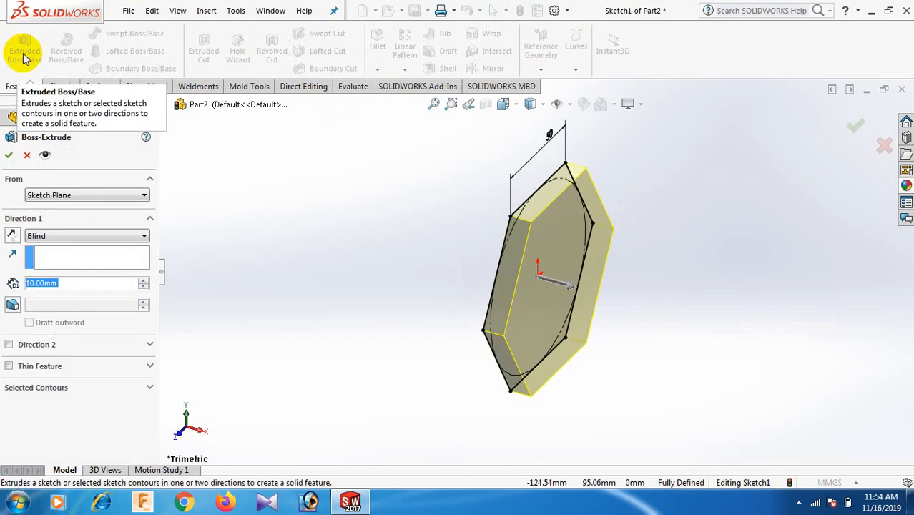
pyautogui.click(144, 281)
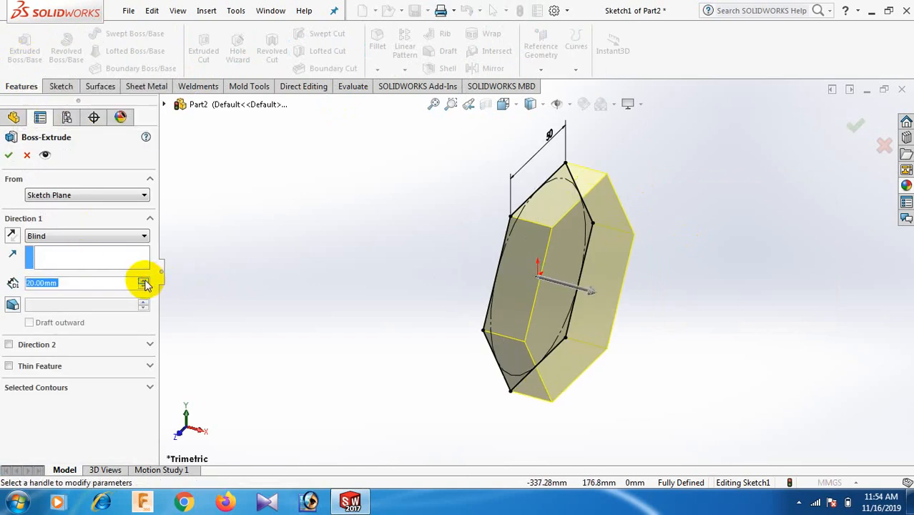
pyautogui.click(9, 155)
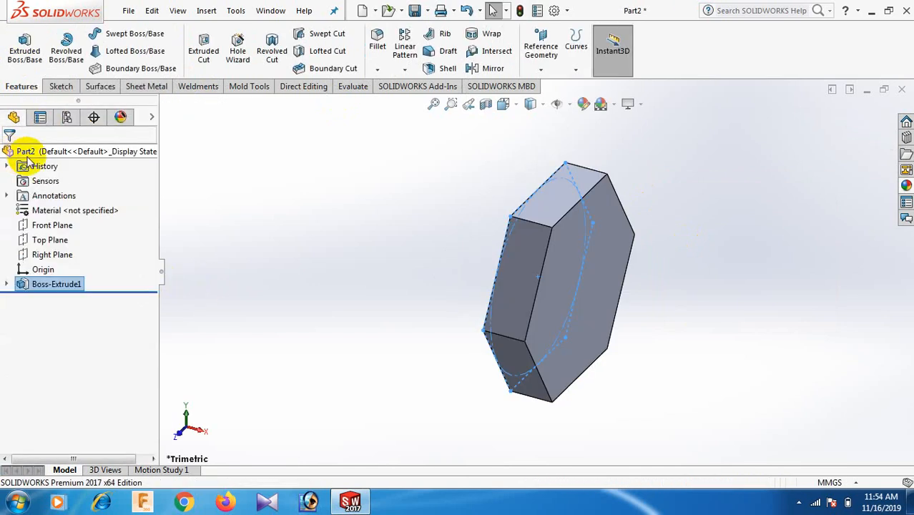
# - Start a sketch on the front hexagonal face and draw a circle about 63 mm in diameter centred on the origin
pyautogui.click(544, 106)
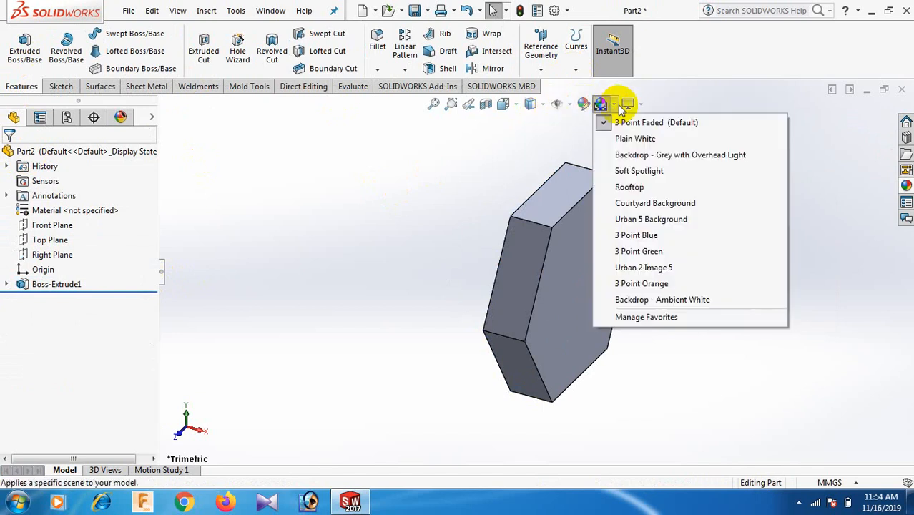
pyautogui.moveTo(521, 107)
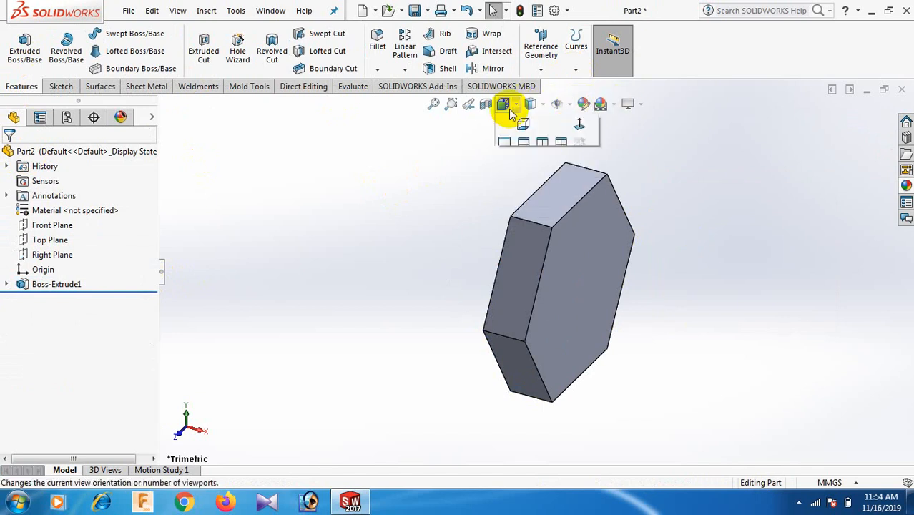
pyautogui.click(594, 143)
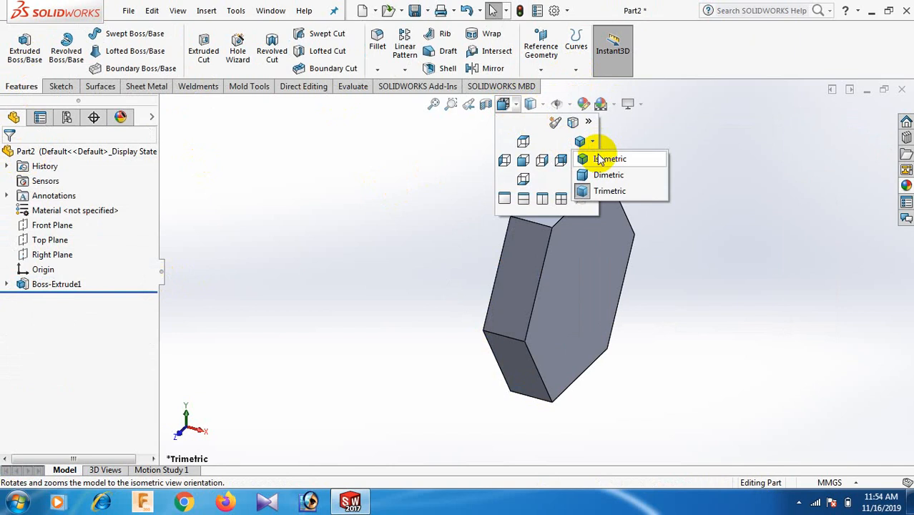
pyautogui.click(599, 159)
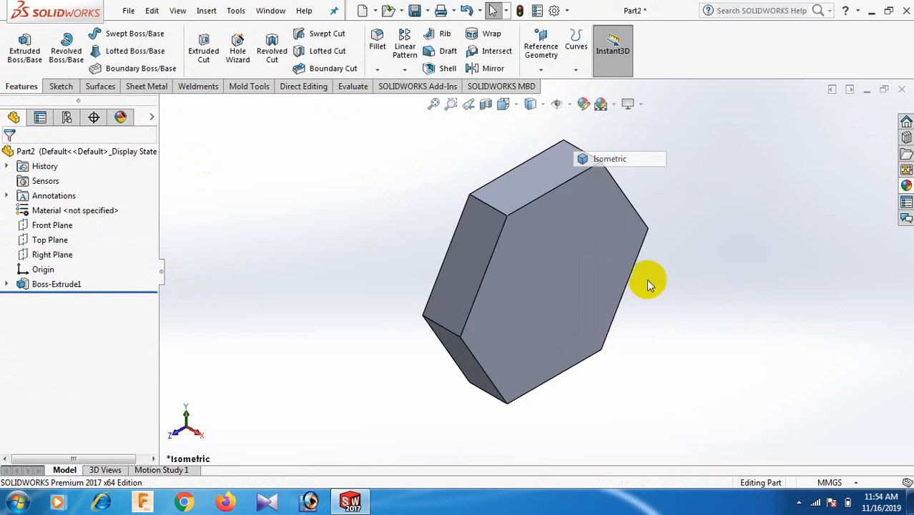
pyautogui.click(588, 260)
pyautogui.click(644, 220)
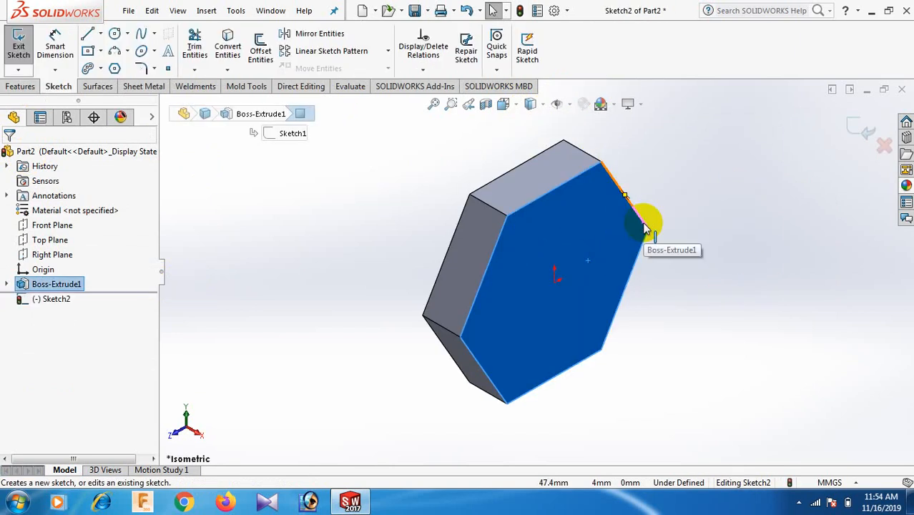
pyautogui.press('space')
pyautogui.click(582, 42)
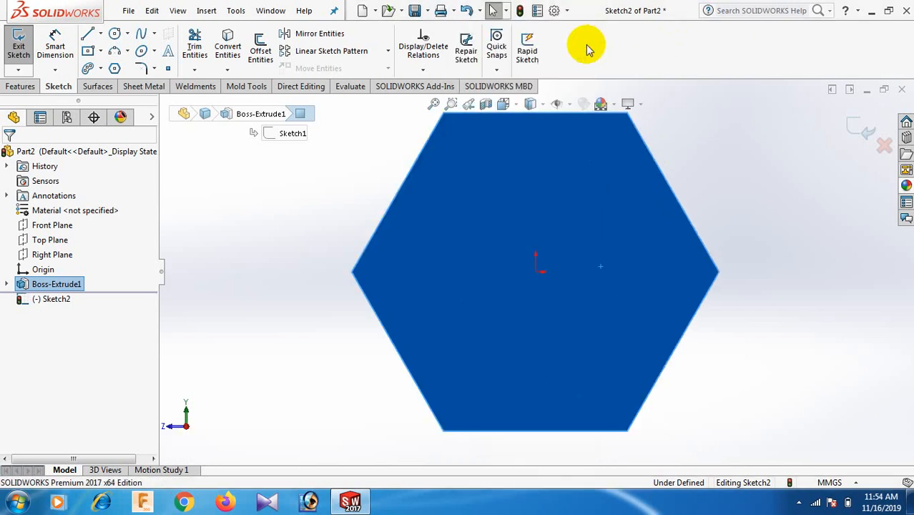
pyautogui.moveTo(783, 170); pyautogui.dragTo(816, 193, button='right')
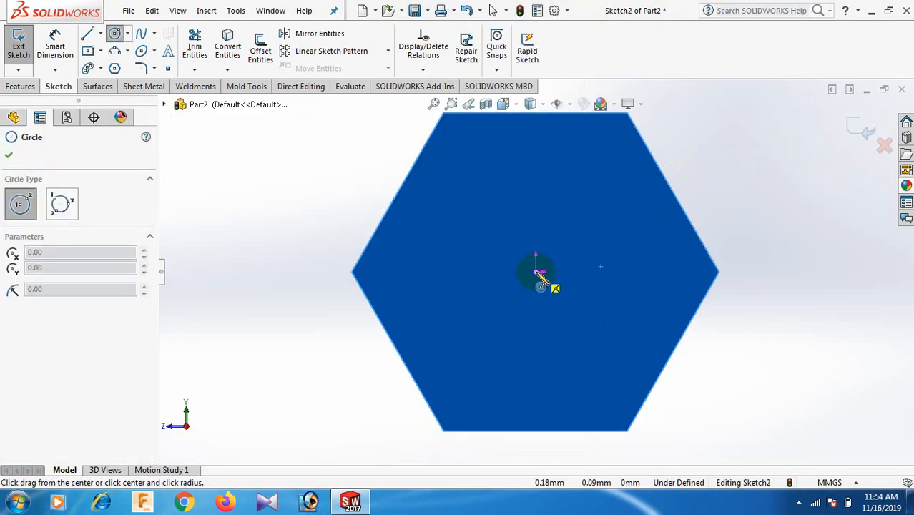
pyautogui.moveTo(538, 274); pyautogui.dragTo(641, 319)
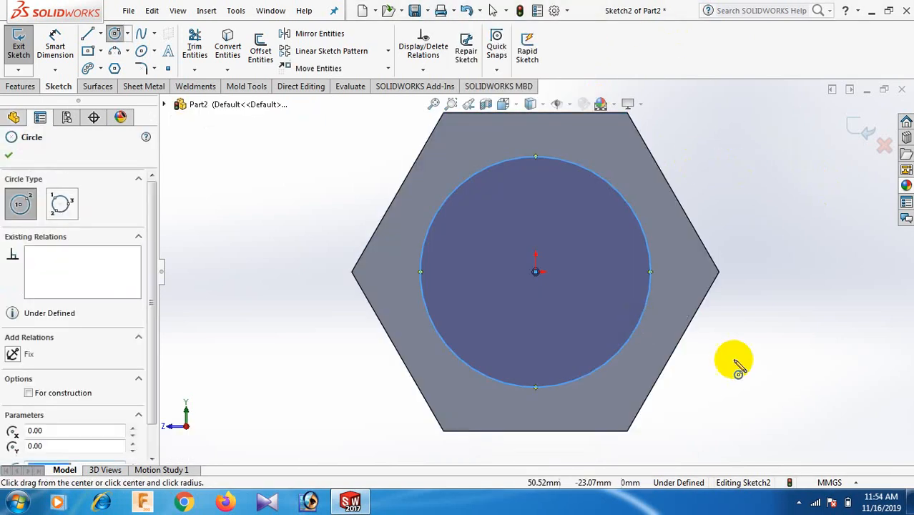
# - Dimension the circle's diameter to 80 mm
pyautogui.moveTo(810, 379); pyautogui.dragTo(813, 257, button='right')
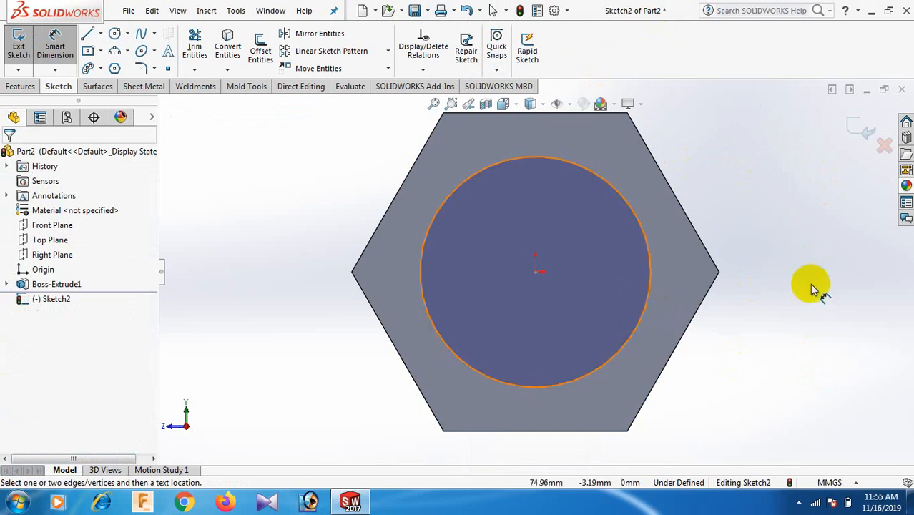
pyautogui.click(647, 302)
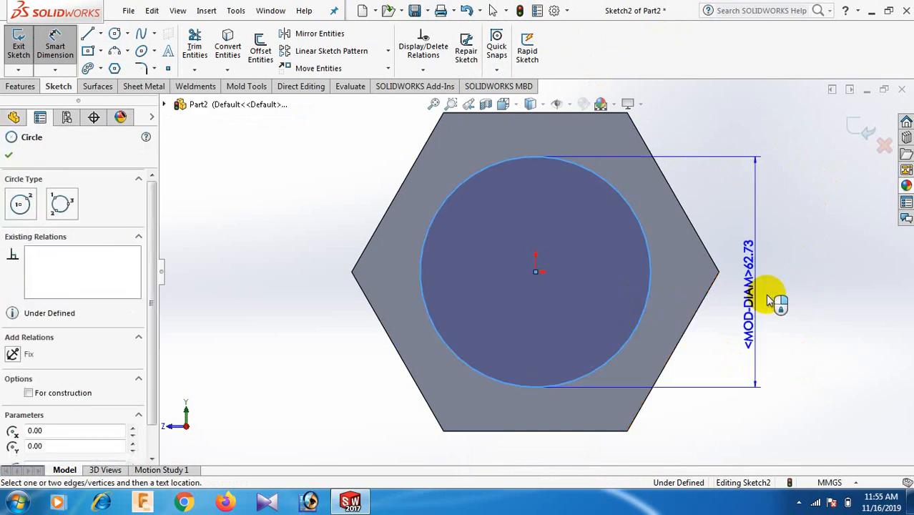
pyautogui.click(767, 300)
pyautogui.write('80')
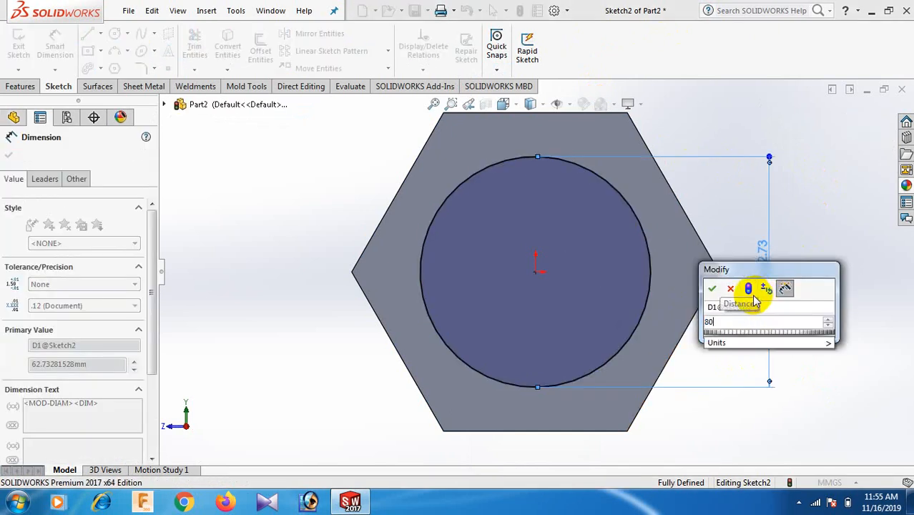
pyautogui.press('Return')
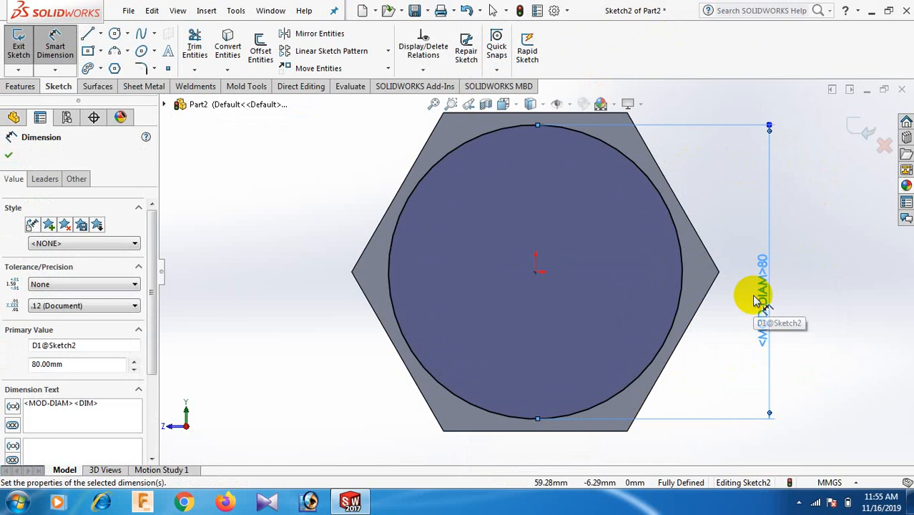
pyautogui.click(816, 238)
pyautogui.rightClick(816, 239)
pyautogui.click(794, 275)
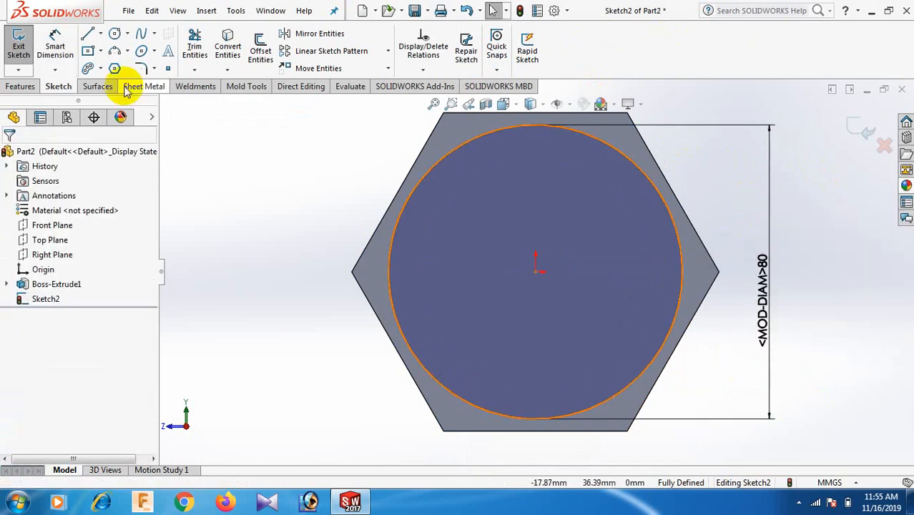
# - Set up a blind boss extrusion of the circle away from the hexagonal face with a depth of 100 mm
pyautogui.click(20, 86)
pyautogui.click(24, 49)
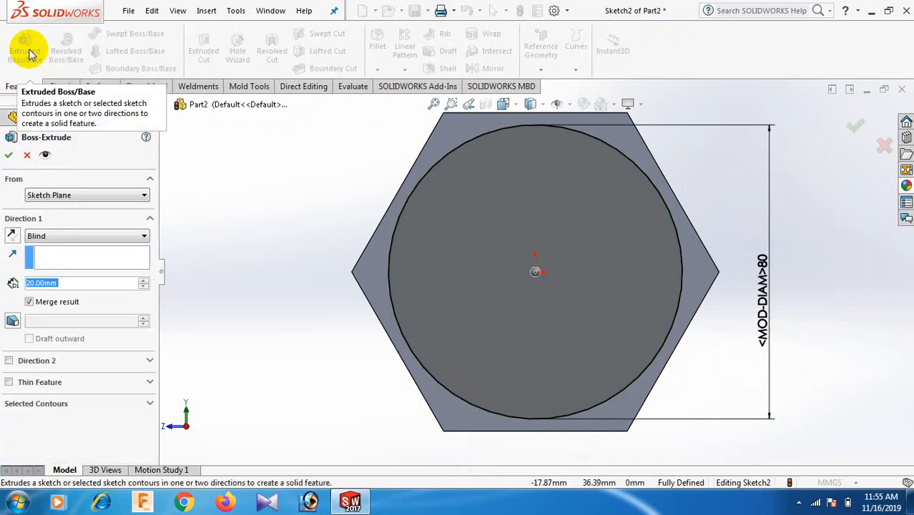
pyautogui.moveTo(353, 235); pyautogui.dragTo(394, 323, button='middle')
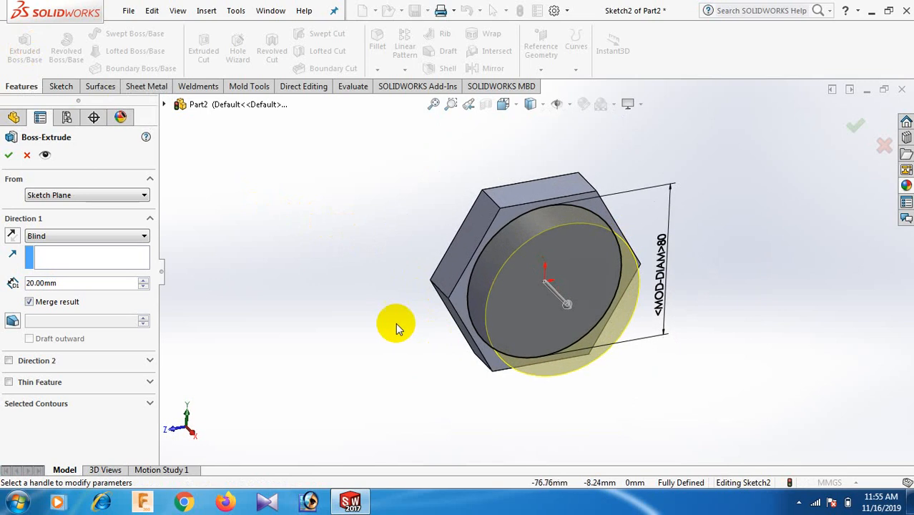
pyautogui.moveTo(65, 284); pyautogui.dragTo(2, 276)
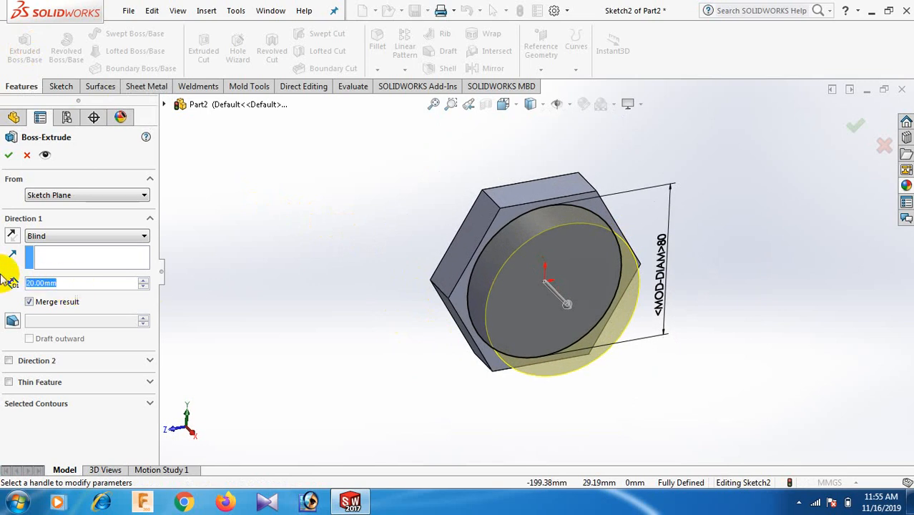
pyautogui.write('100')
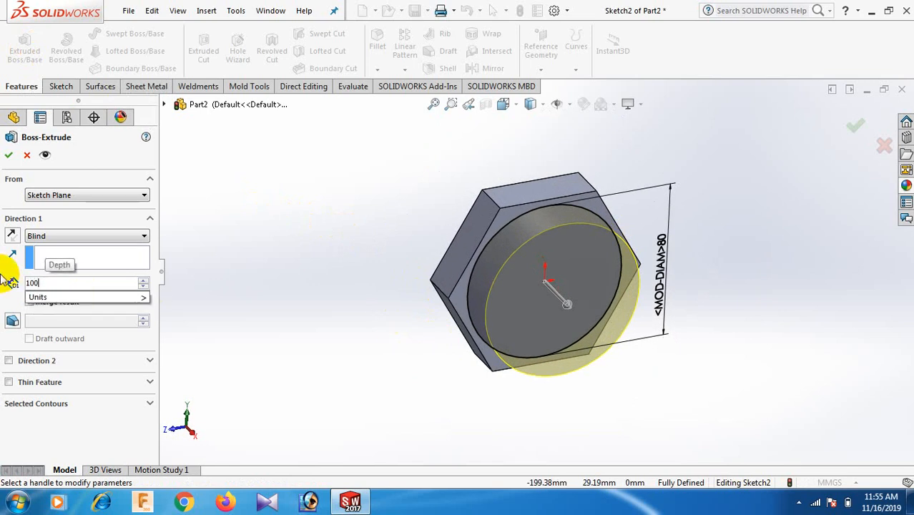
pyautogui.press('Return')
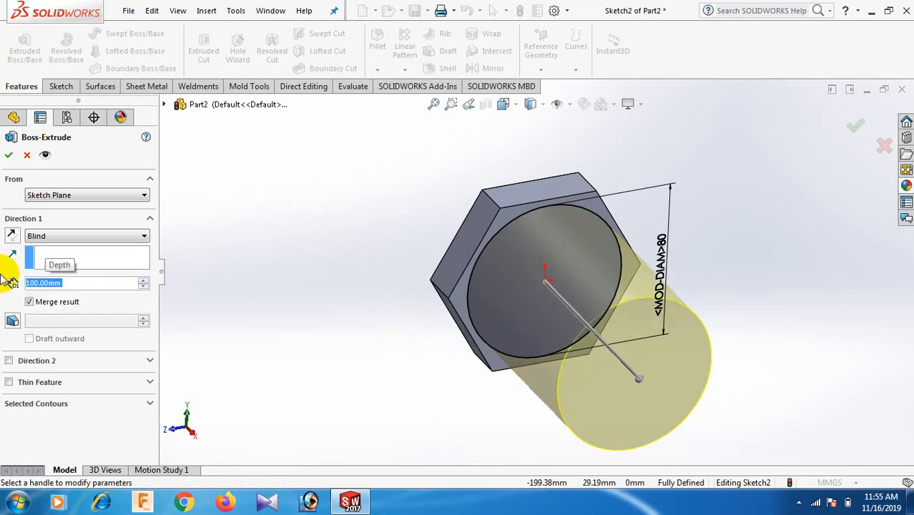
# - Apply a 5-degree inward draft to the circular boss and complete the extrusion
pyautogui.click(15, 322)
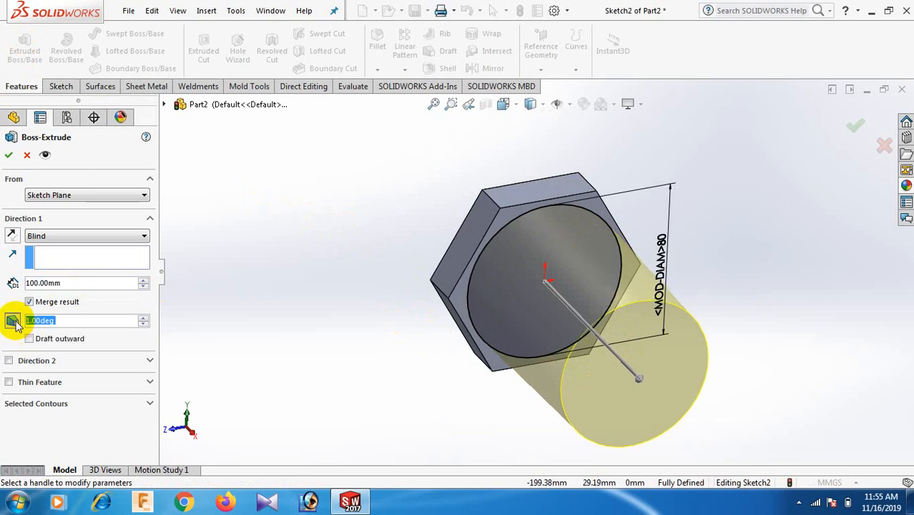
pyautogui.click(143, 318)
pyautogui.click(143, 318)
pyautogui.click(143, 318)
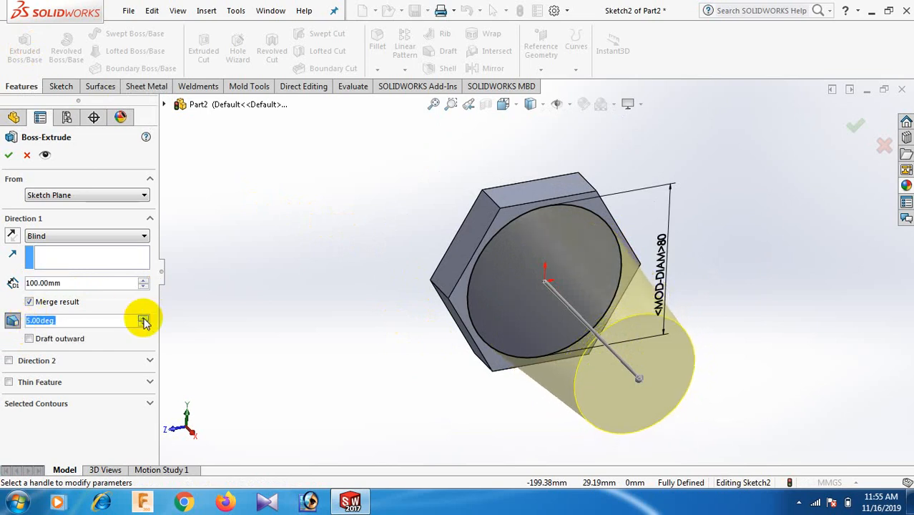
pyautogui.click(8, 156)
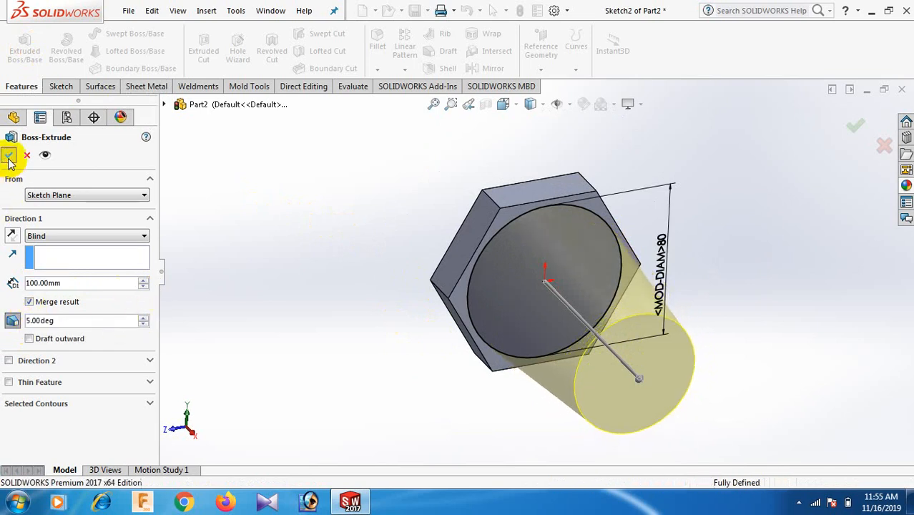
pyautogui.click(354, 240)
pyautogui.scroll(3, 367, 297)
pyautogui.scroll(-2, 368, 297)
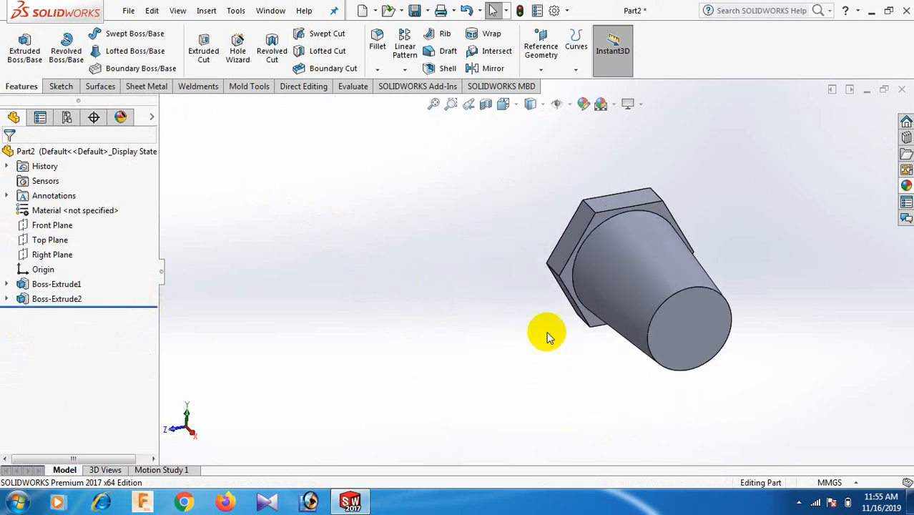
# - Start a sketch on the small end face of the tapered shank and convert its circular edge into a sketch circle
pyautogui.scroll(3, 748, 358)
pyautogui.scroll(-2, 743, 301)
pyautogui.click(594, 297)
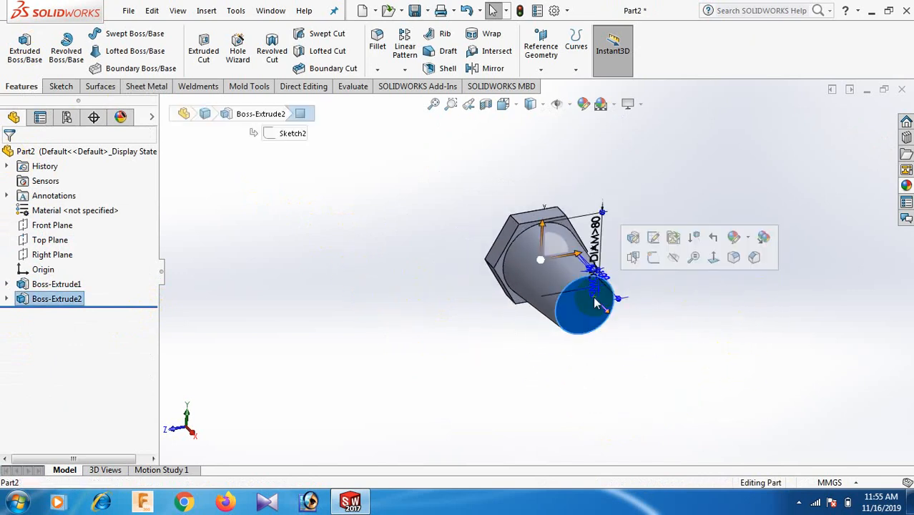
pyautogui.click(644, 259)
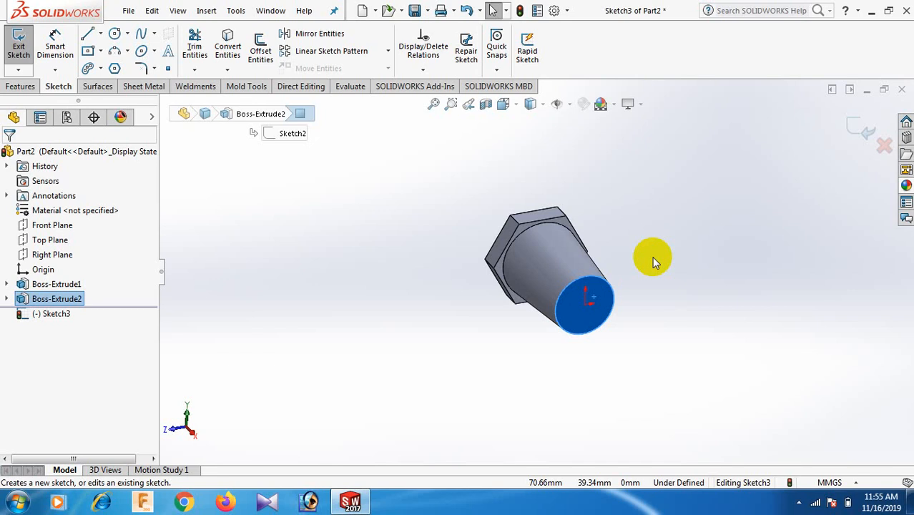
pyautogui.press('space')
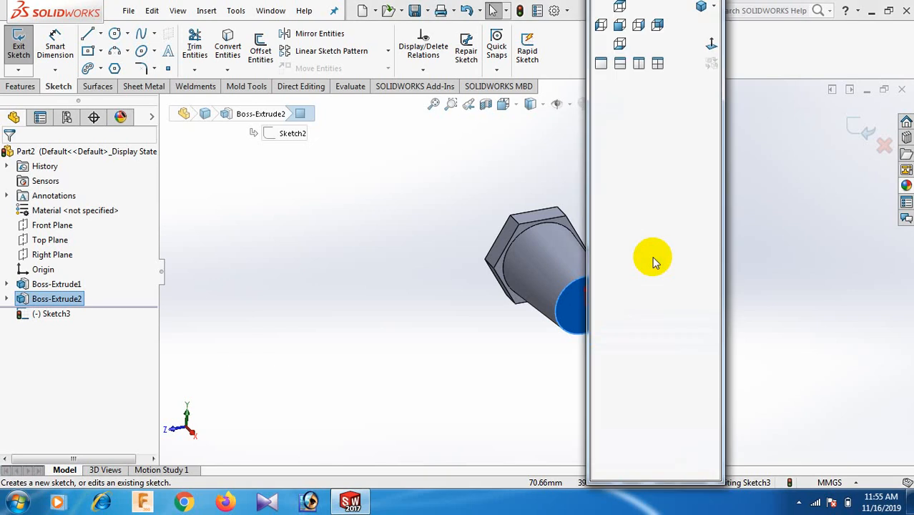
pyautogui.click(710, 44)
pyautogui.scroll(3, 751, 225)
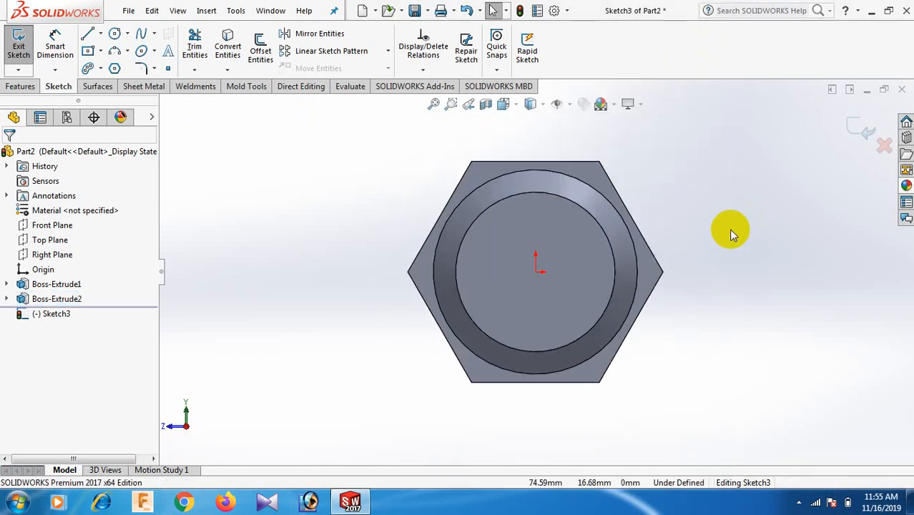
pyautogui.click(583, 210)
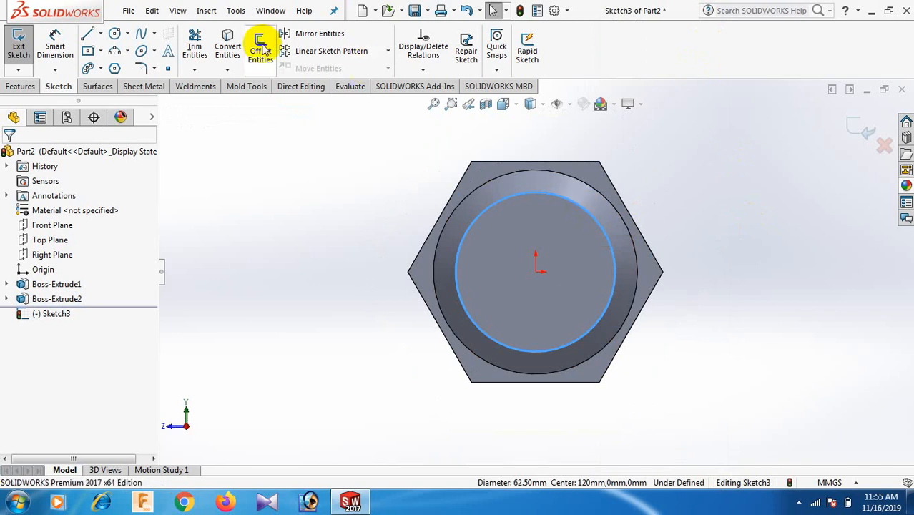
pyautogui.click(238, 52)
# - Start a Helix/Spiral from the converted circle, reversed to run along the shank and defined by height and pitch
pyautogui.moveTo(357, 209)
pyautogui.mouseDown(button='middle')
pyautogui.moveTo(433, 280)
pyautogui.moveTo(465, 328)
pyautogui.mouseUp(button='middle')
pyautogui.click(21, 86)
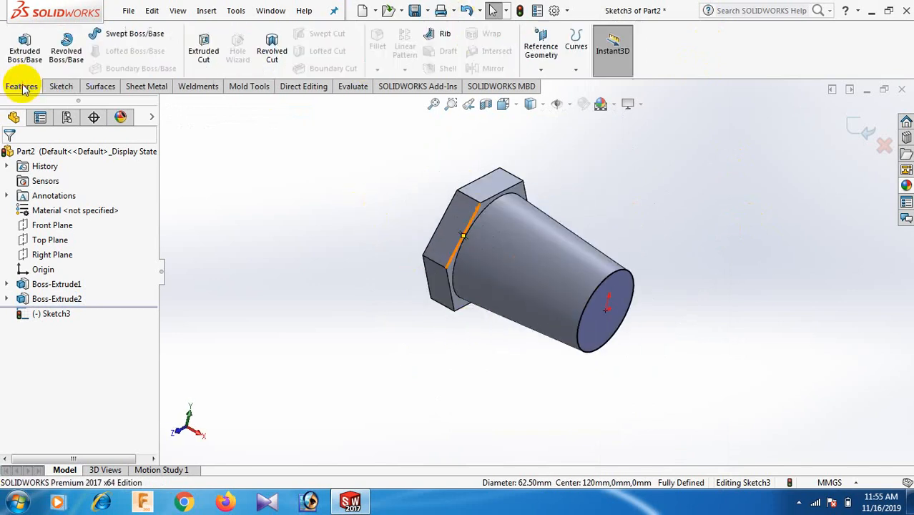
pyautogui.click(577, 69)
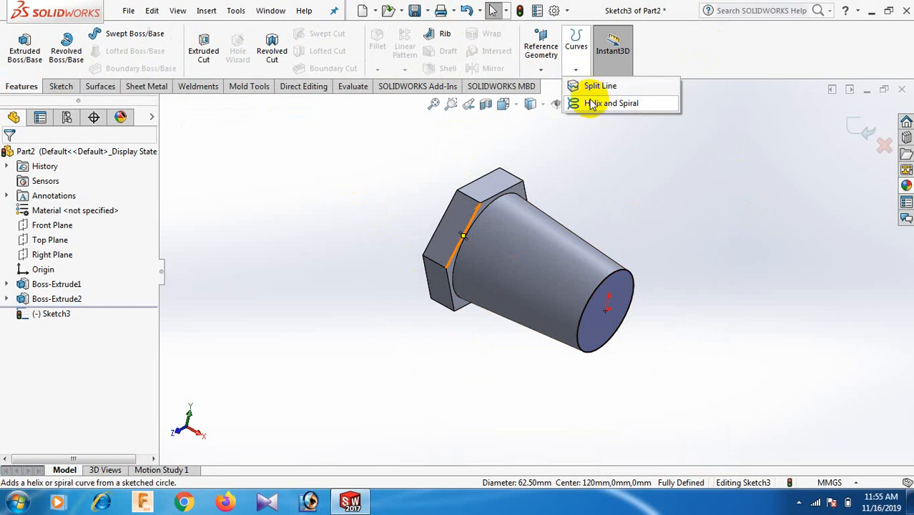
pyautogui.click(593, 104)
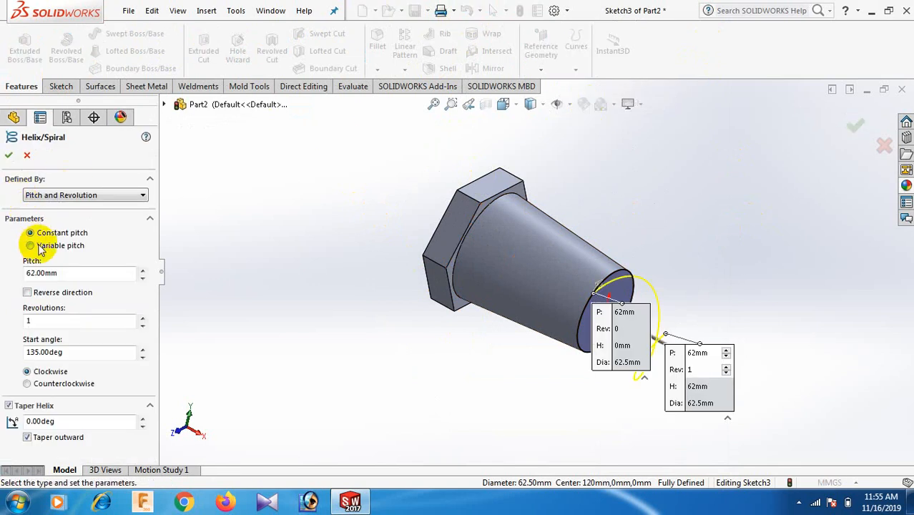
pyautogui.click(29, 293)
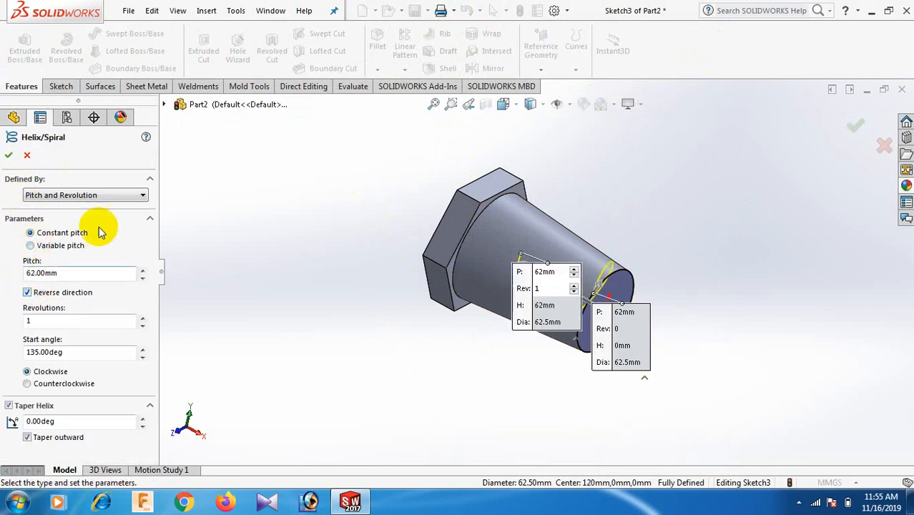
pyautogui.click(114, 195)
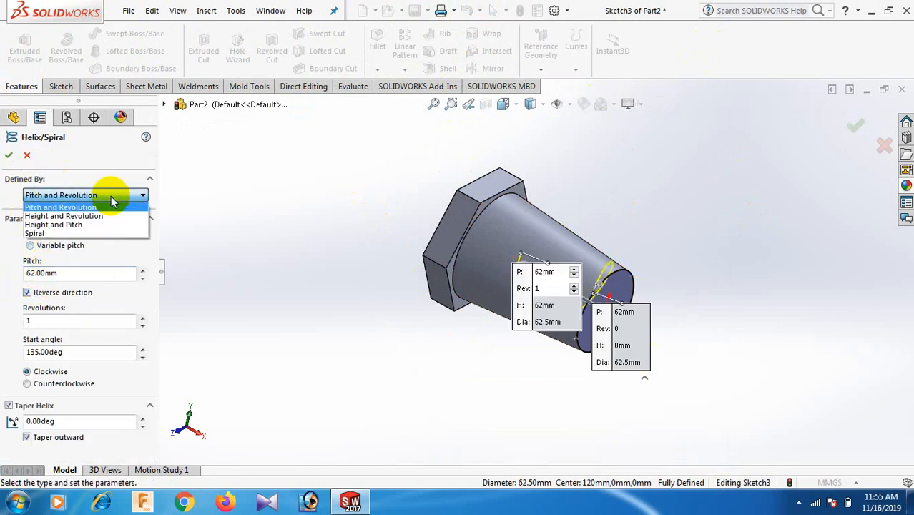
pyautogui.click(71, 224)
# - Set the constant-pitch helix to a height of 70 mm and a pitch of 10 mm
pyautogui.moveTo(62, 272); pyautogui.dragTo(17, 274)
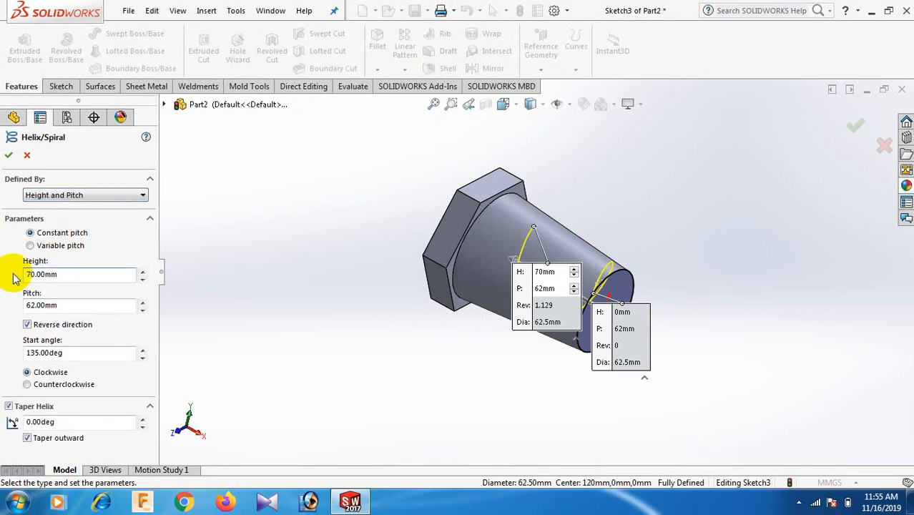
pyautogui.moveTo(71, 305); pyautogui.dragTo(2, 286)
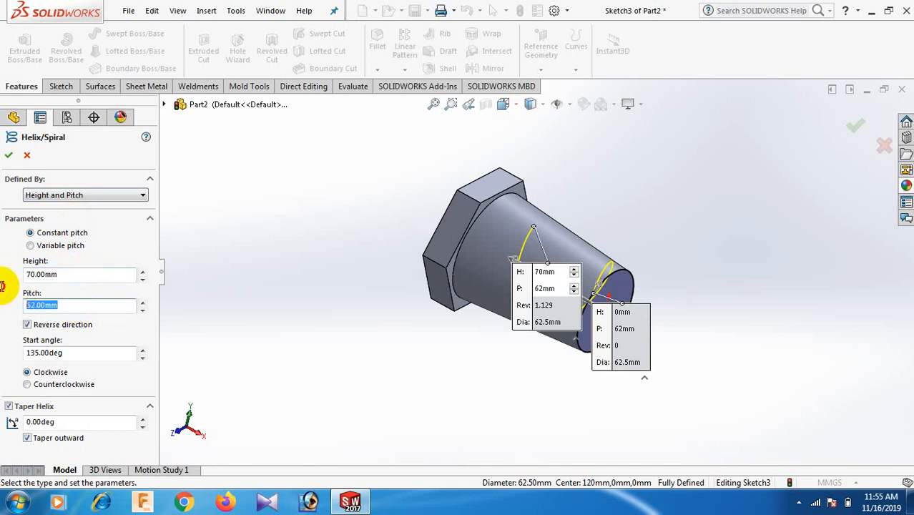
pyautogui.write('10')
pyautogui.press('Return')
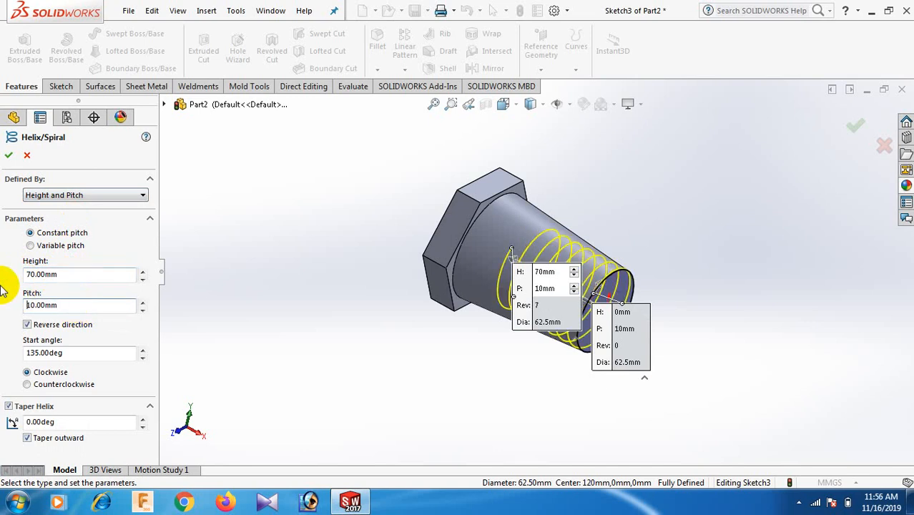
# - Set the helix taper angle to 5 degrees with outward taper and complete the helix
pyautogui.scroll(-1, 587, 308)
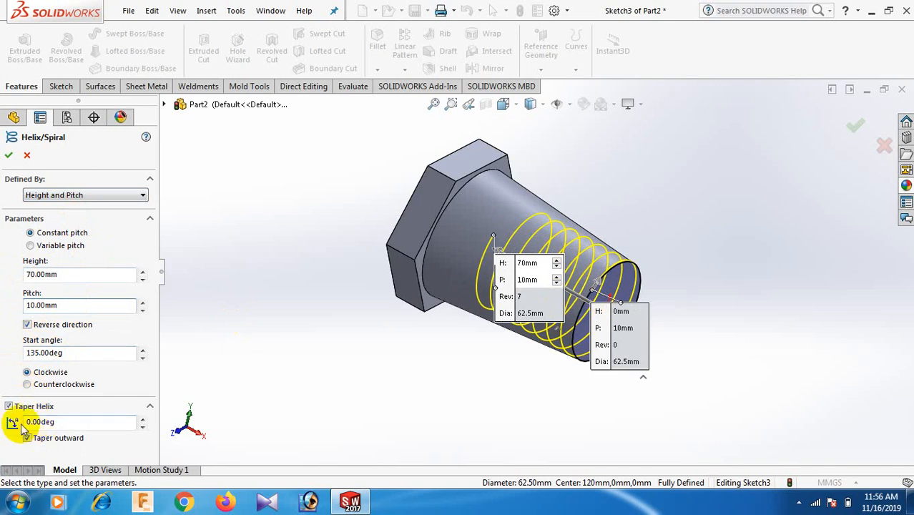
pyautogui.click(142, 421)
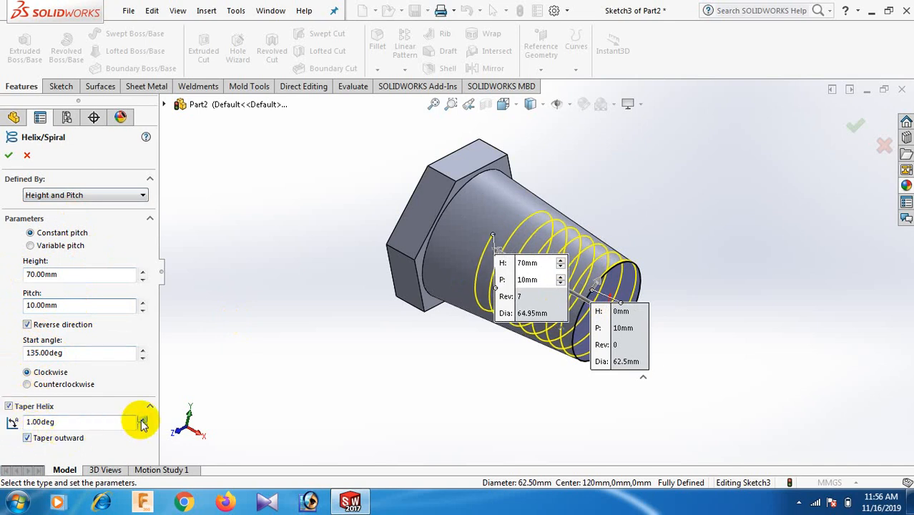
pyautogui.click(141, 420)
pyautogui.doubleClick(142, 421)
pyautogui.click(142, 421)
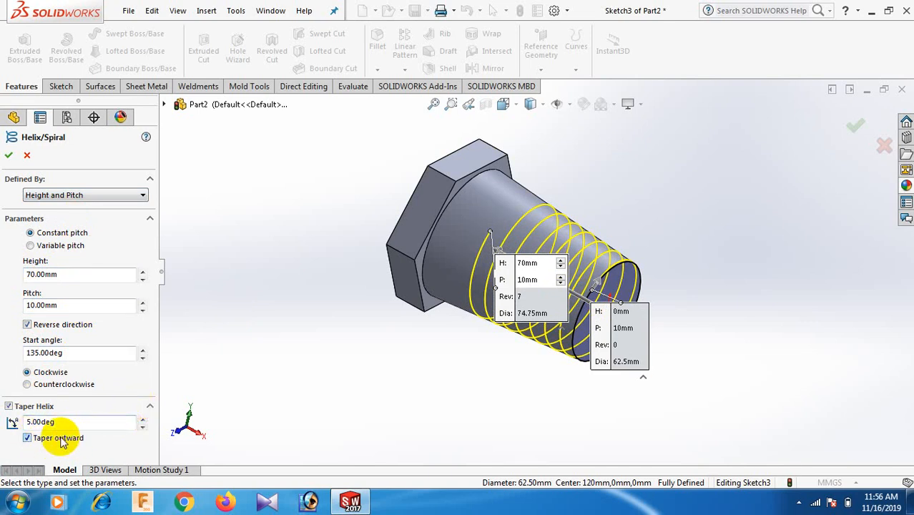
pyautogui.click(27, 438)
pyautogui.click(26, 438)
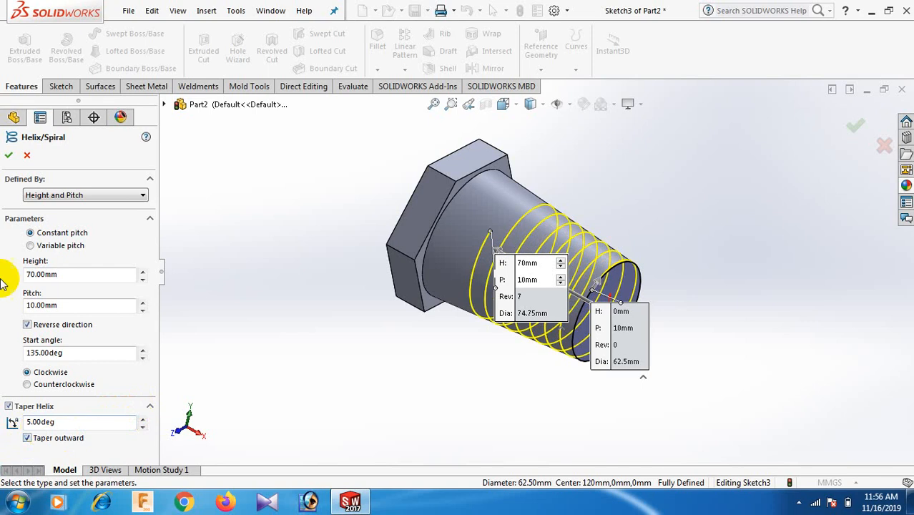
pyautogui.click(6, 156)
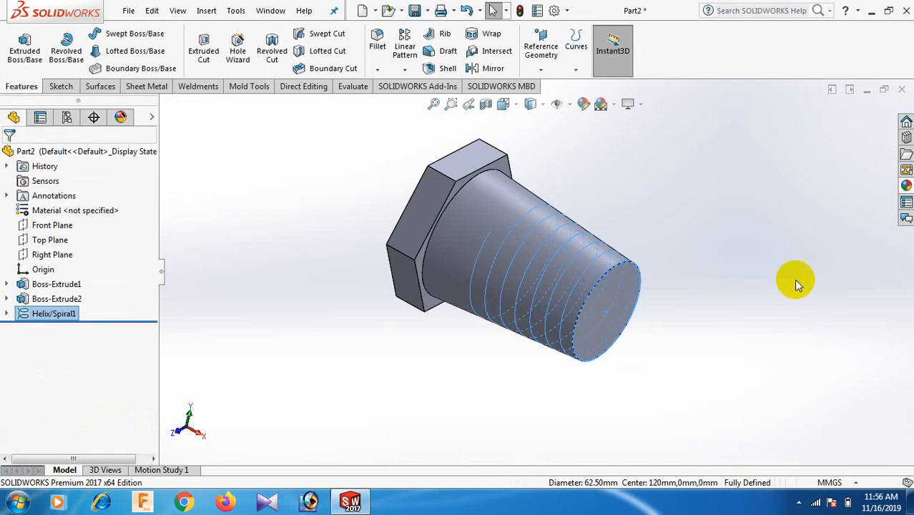
# - Create a reference plane through the helix's start point at the shank's small end, using the helix curve as second reference
pyautogui.moveTo(756, 311); pyautogui.dragTo(590, 337, button='middle')
pyautogui.scroll(-3, 571, 333)
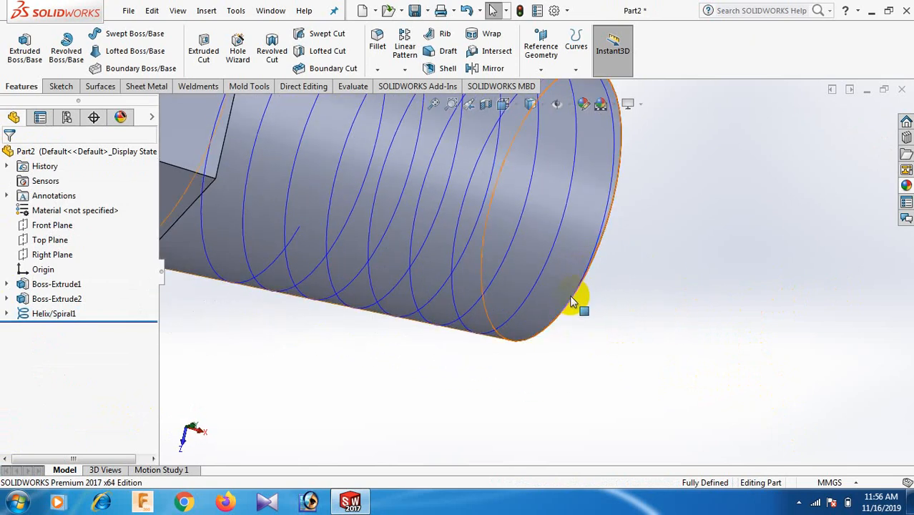
pyautogui.moveTo(582, 267); pyautogui.dragTo(535, 333, button='middle')
pyautogui.scroll(4, 608, 309)
pyautogui.scroll(-3, 516, 249)
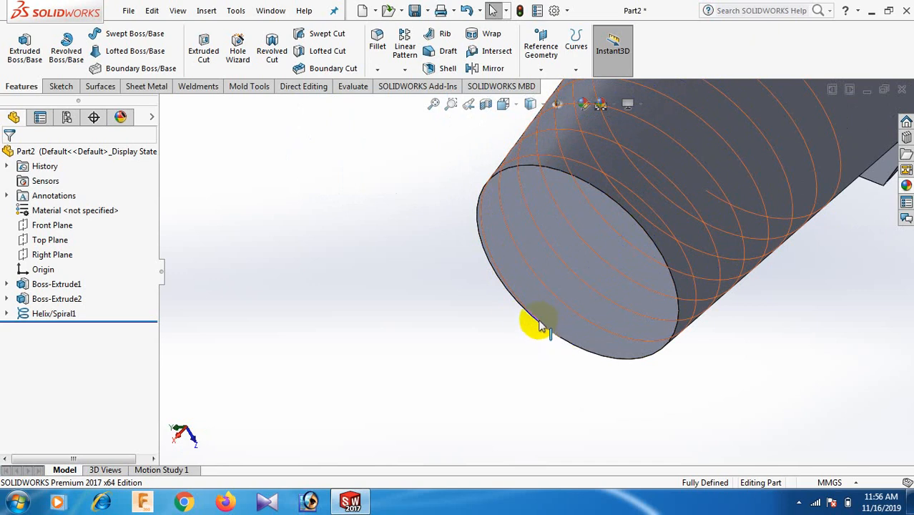
pyautogui.scroll(4, 513, 291)
pyautogui.moveTo(512, 290); pyautogui.dragTo(715, 282, button='middle')
pyautogui.scroll(-3, 725, 252)
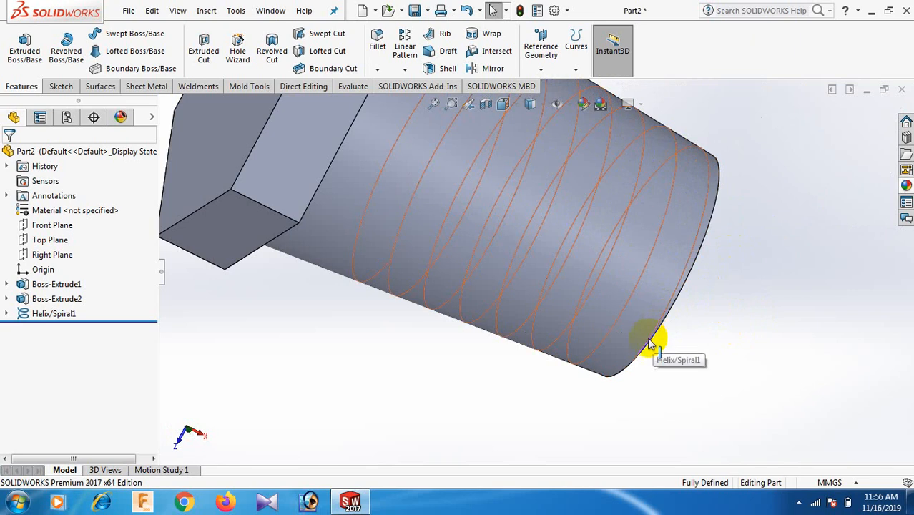
pyautogui.click(636, 365)
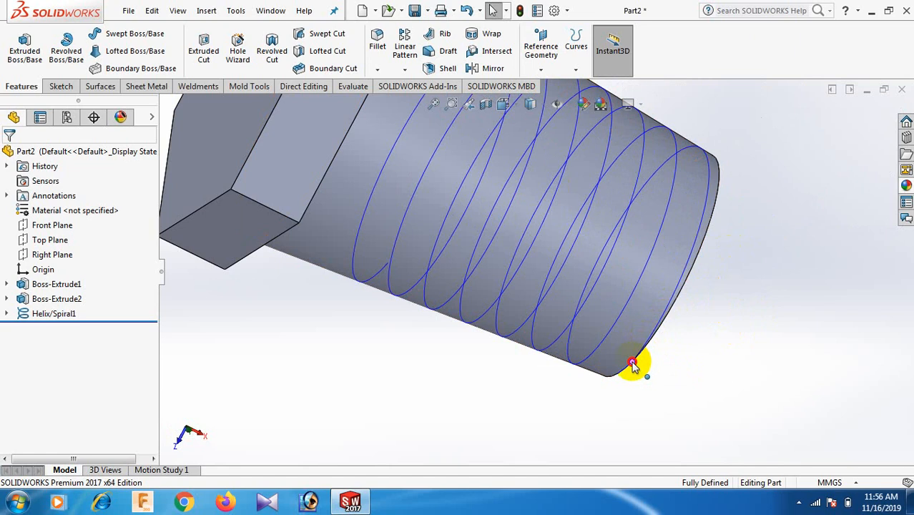
pyautogui.click(542, 69)
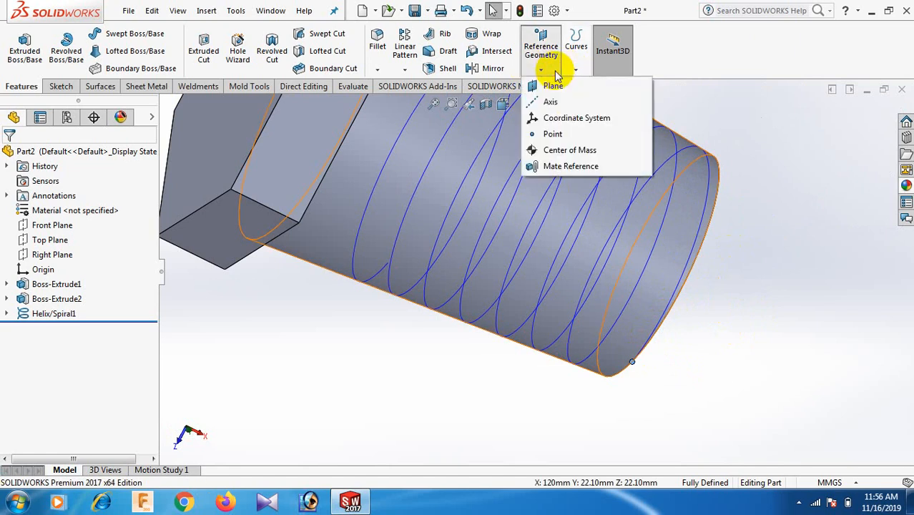
pyautogui.click(553, 85)
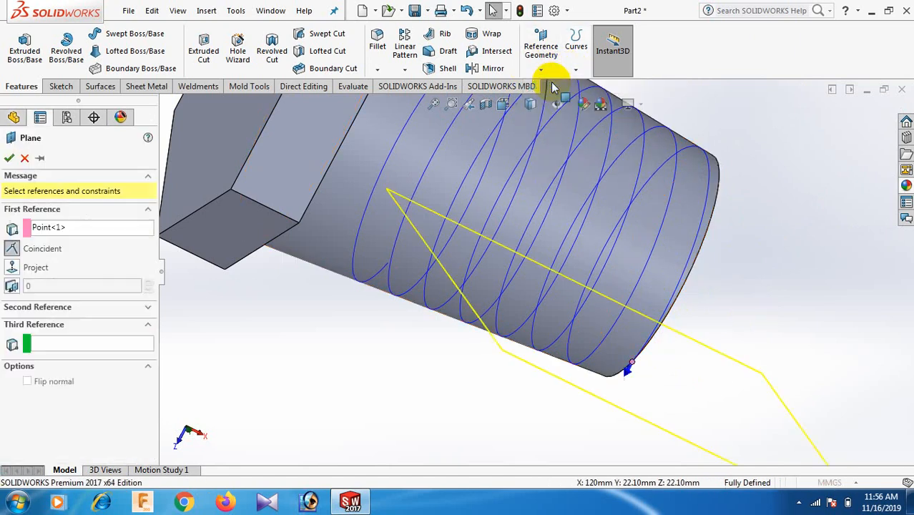
pyautogui.click(659, 249)
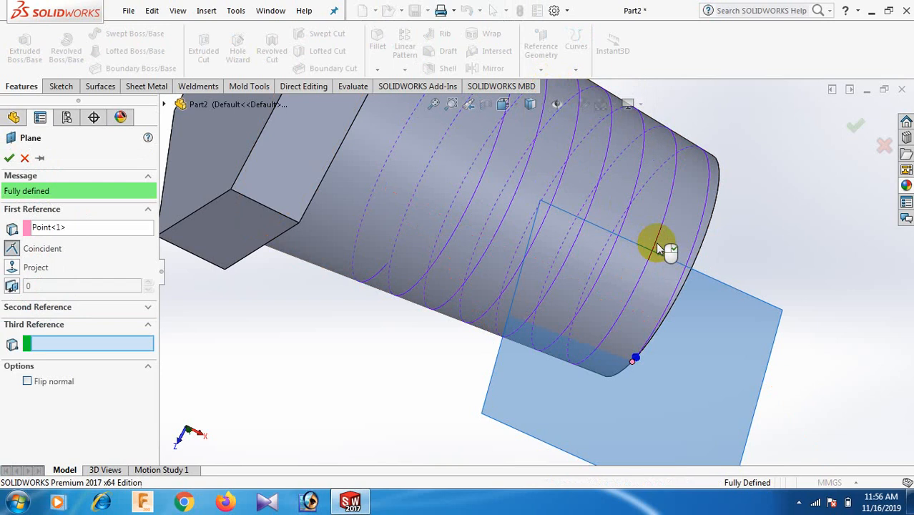
pyautogui.click(9, 159)
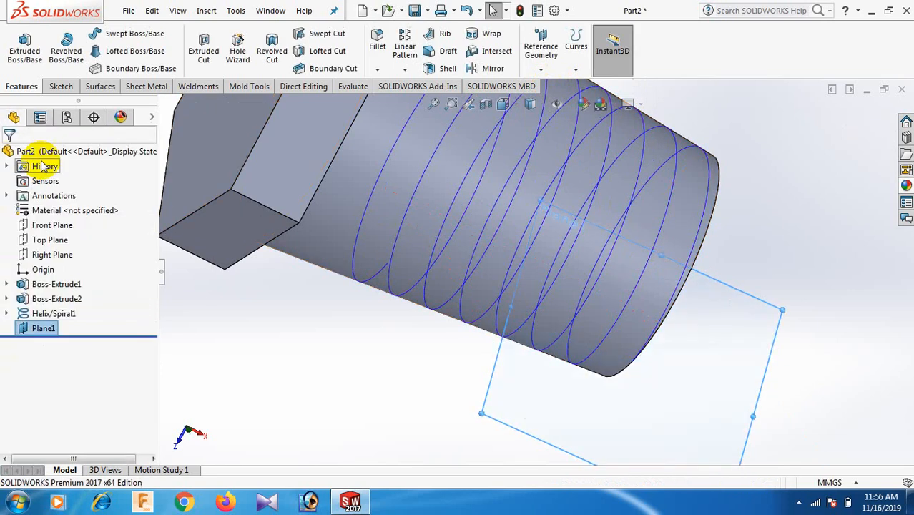
# - Start a sketch on the new reference plane and draw a circle about 14.5 mm in diameter just beyond the shank's small end
pyautogui.click(743, 358)
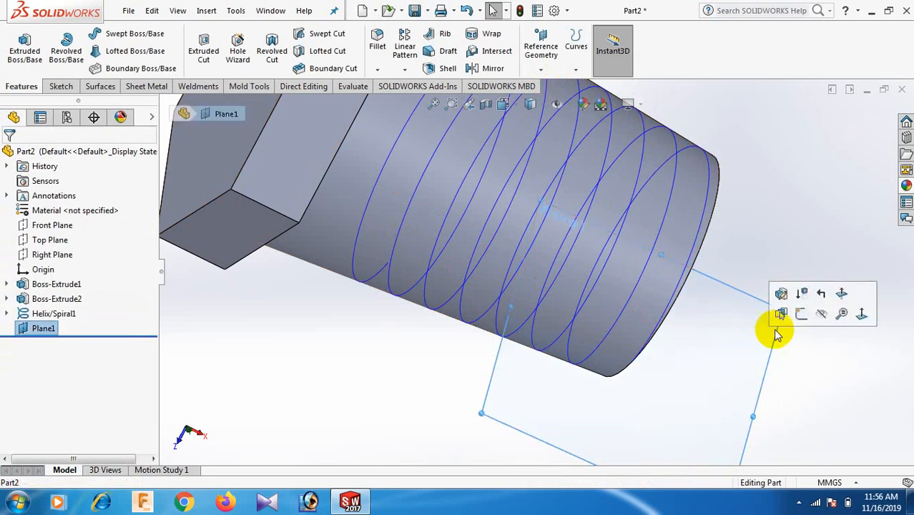
pyautogui.click(801, 316)
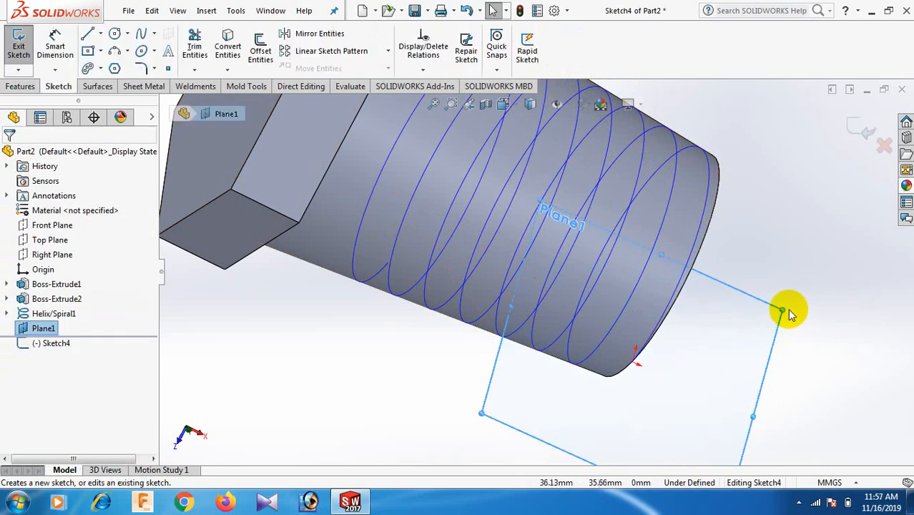
pyautogui.press('space')
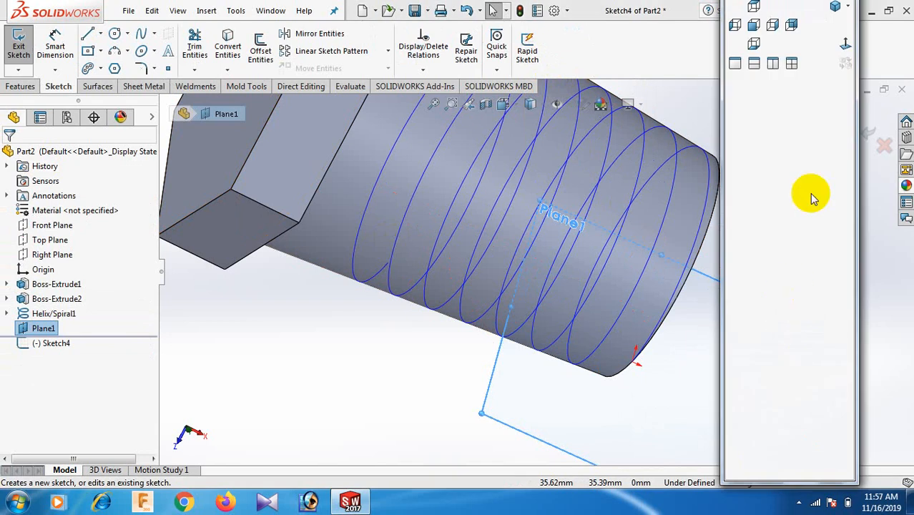
pyautogui.click(844, 47)
pyautogui.moveTo(709, 220); pyautogui.dragTo(812, 228, button='right')
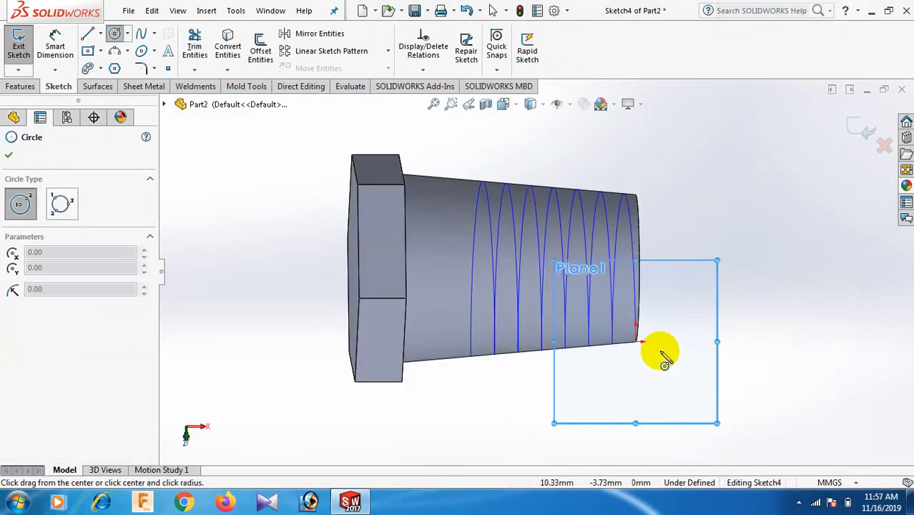
pyautogui.moveTo(660, 350); pyautogui.dragTo(677, 352)
# - Dimension the circle's diameter to 5 mm
pyautogui.moveTo(776, 389); pyautogui.dragTo(756, 311, button='right')
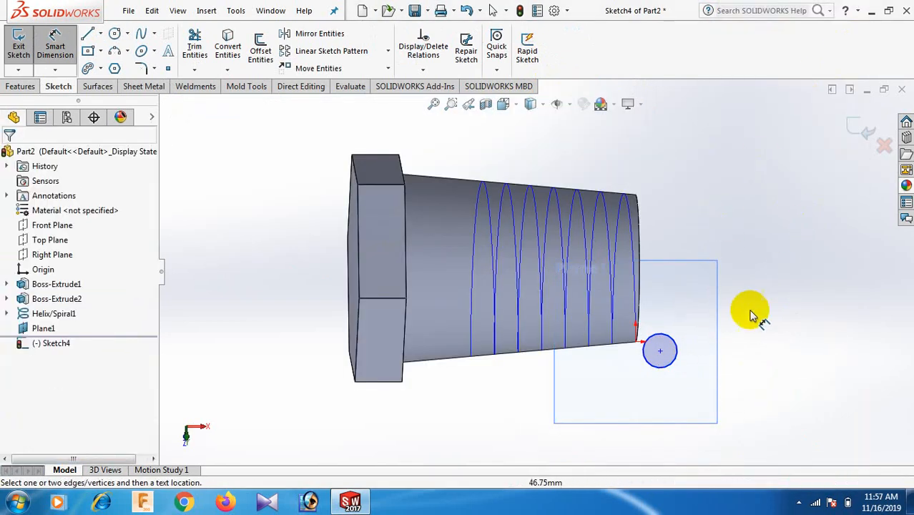
pyautogui.click(679, 371)
pyautogui.click(785, 234)
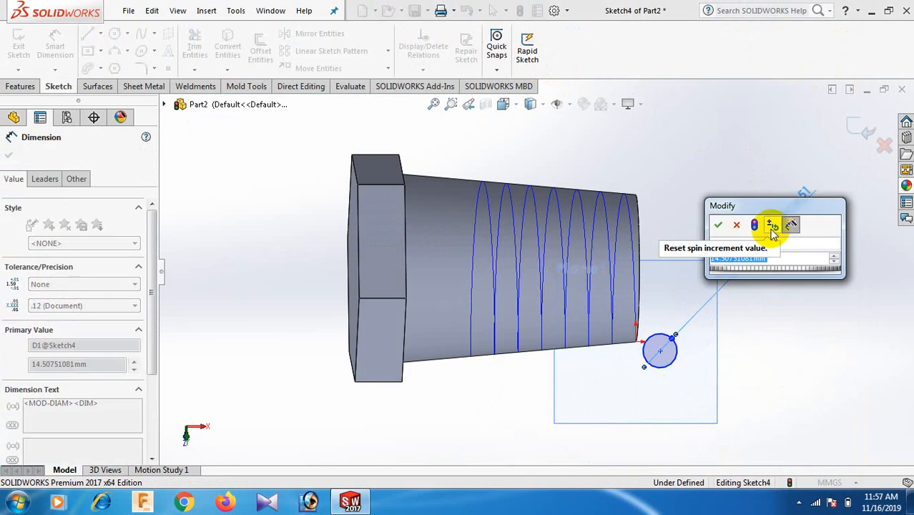
pyautogui.write('5')
pyautogui.press('Return')
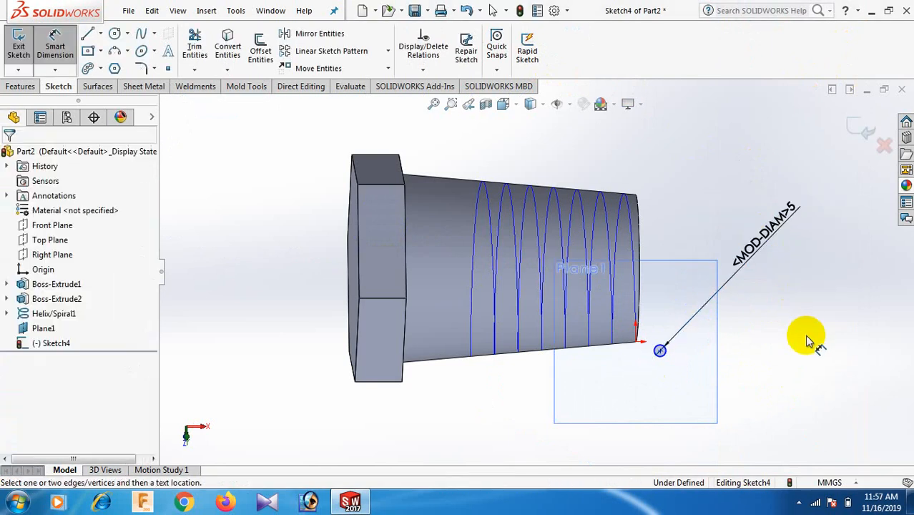
pyautogui.rightClick(811, 337)
pyautogui.click(779, 379)
# - Add a Pierce relation between the 5 mm circle's center and the helix curve at the shank's small end
pyautogui.scroll(-4, 626, 354)
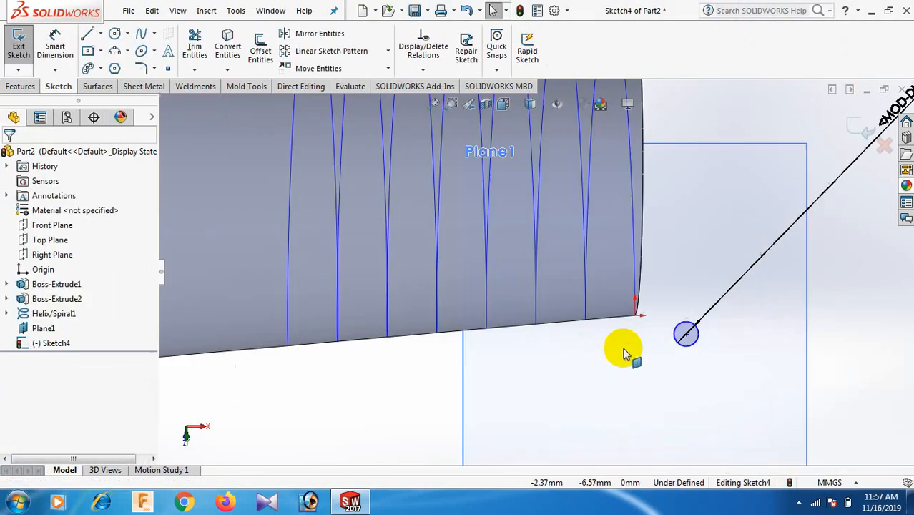
pyautogui.click(684, 343)
pyautogui.click(686, 336)
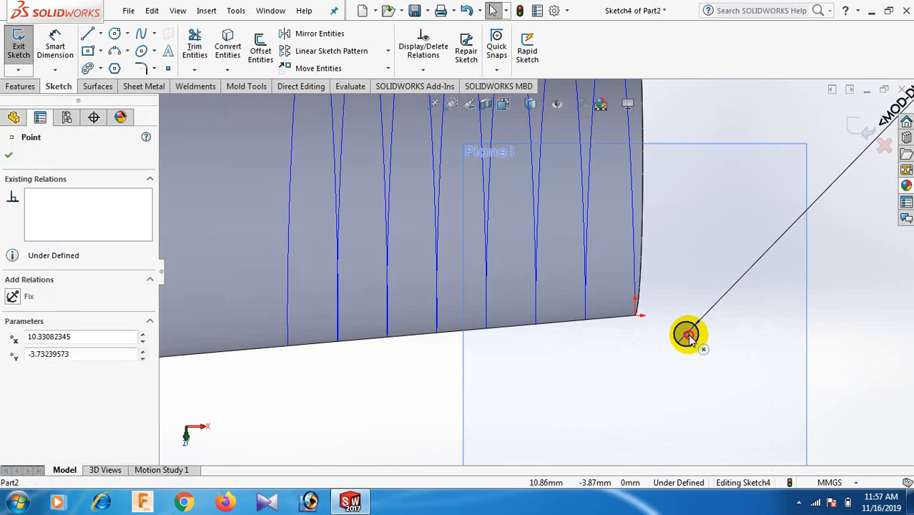
pyautogui.keyDown('ctrl'); pyautogui.click(637, 289); pyautogui.keyUp('ctrl')
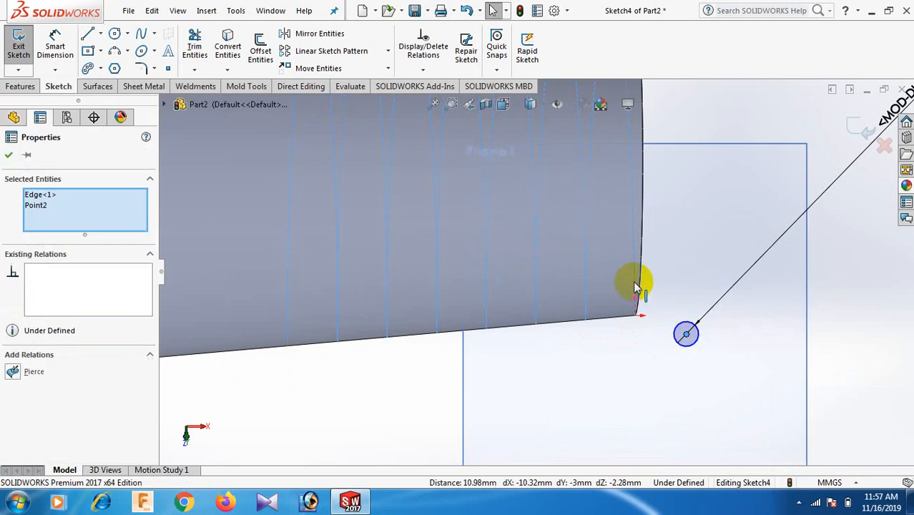
pyautogui.click(13, 371)
pyautogui.scroll(3, 741, 304)
pyautogui.click(776, 299)
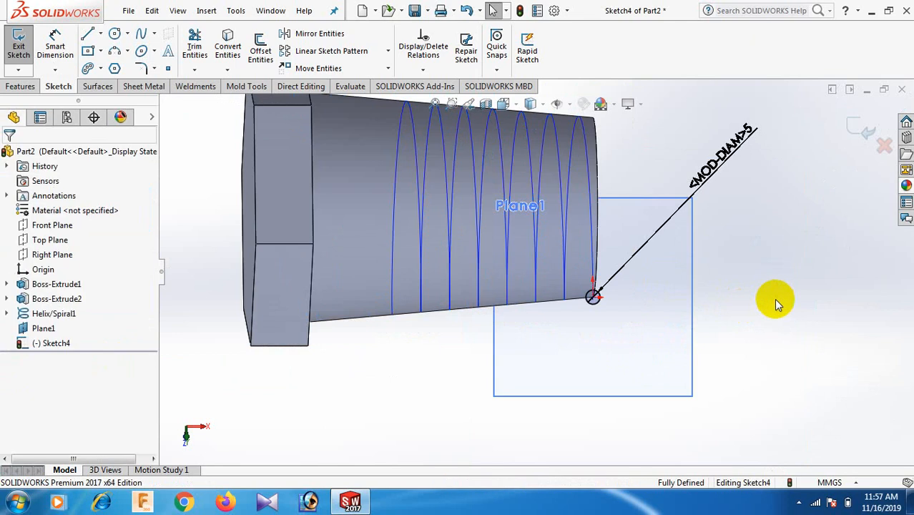
pyautogui.press('space')
pyautogui.click(820, 12)
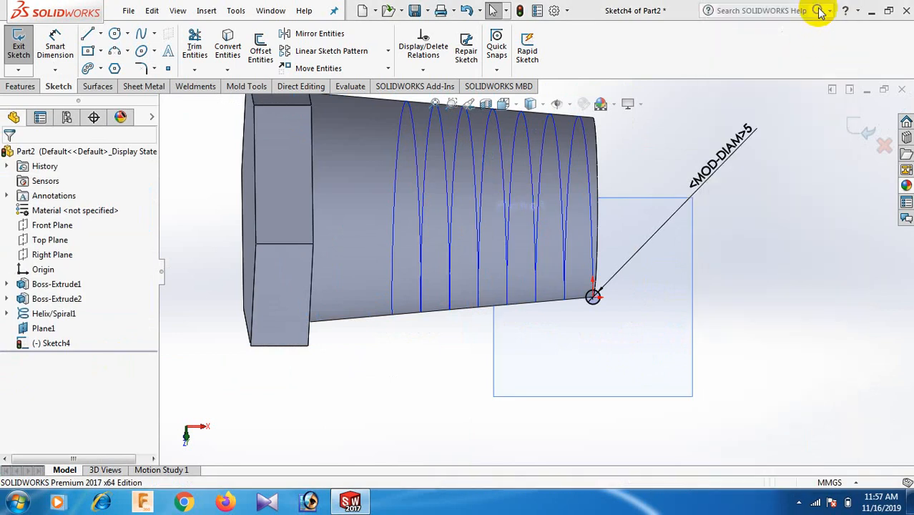
pyautogui.moveTo(618, 327); pyautogui.dragTo(657, 242, button='middle')
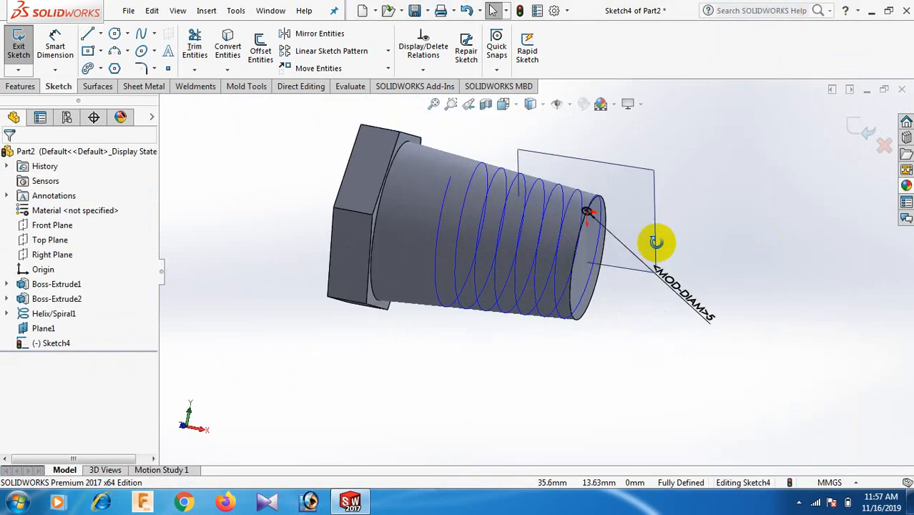
pyautogui.click(20, 86)
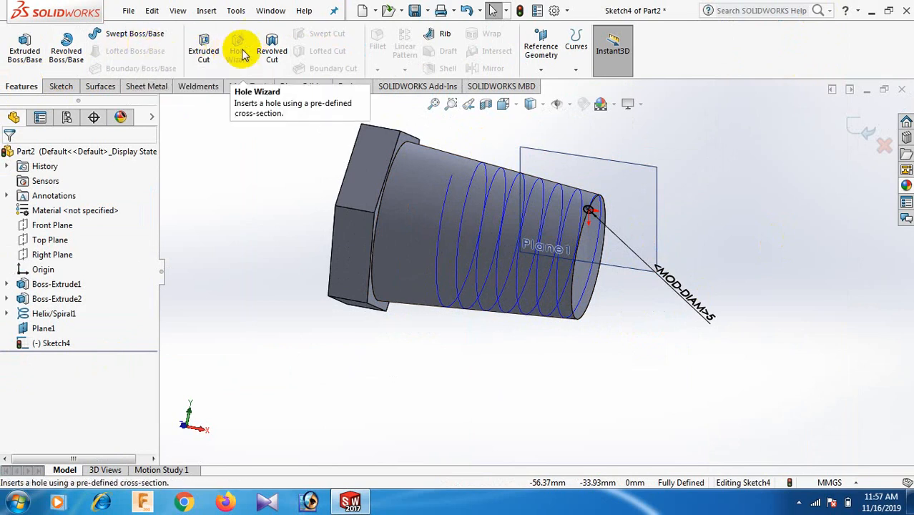
pyautogui.click(270, 48)
pyautogui.scroll(-8, 589, 234)
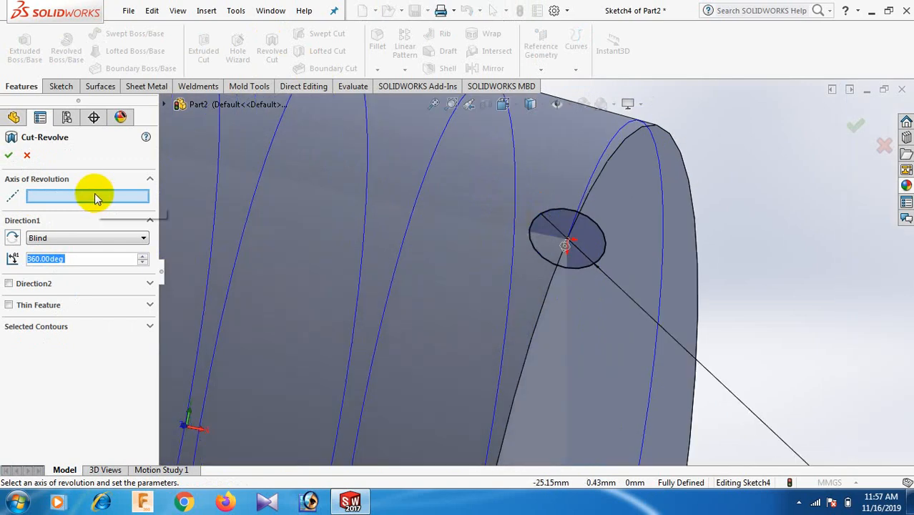
pyautogui.click(29, 156)
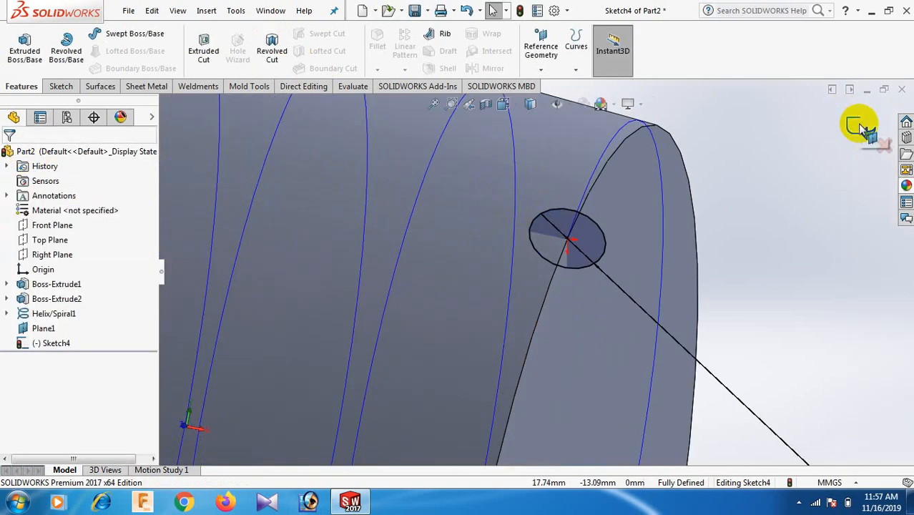
# - Close the circle sketch and cut the thread with a Swept Cut, using the circle as profile and the helix as path
pyautogui.click(855, 128)
pyautogui.click(849, 146)
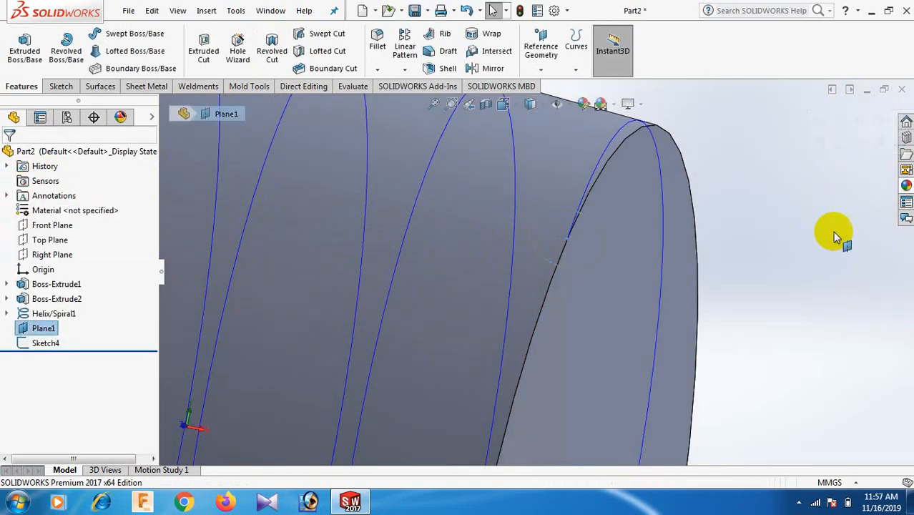
pyautogui.click(326, 34)
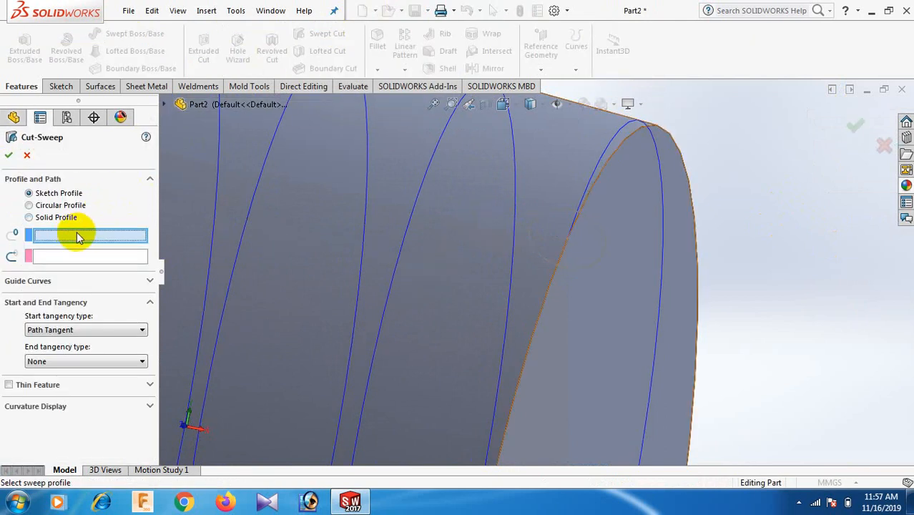
pyautogui.click(605, 245)
pyautogui.click(52, 260)
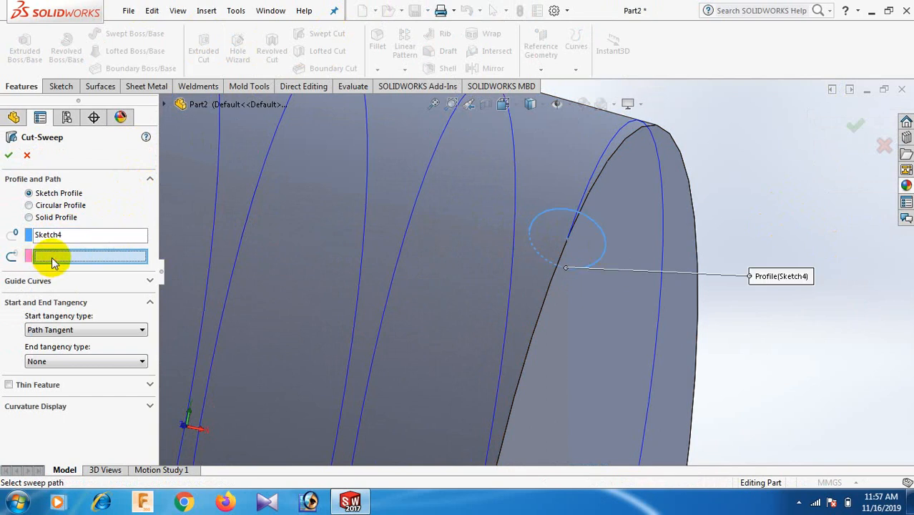
pyautogui.click(416, 195)
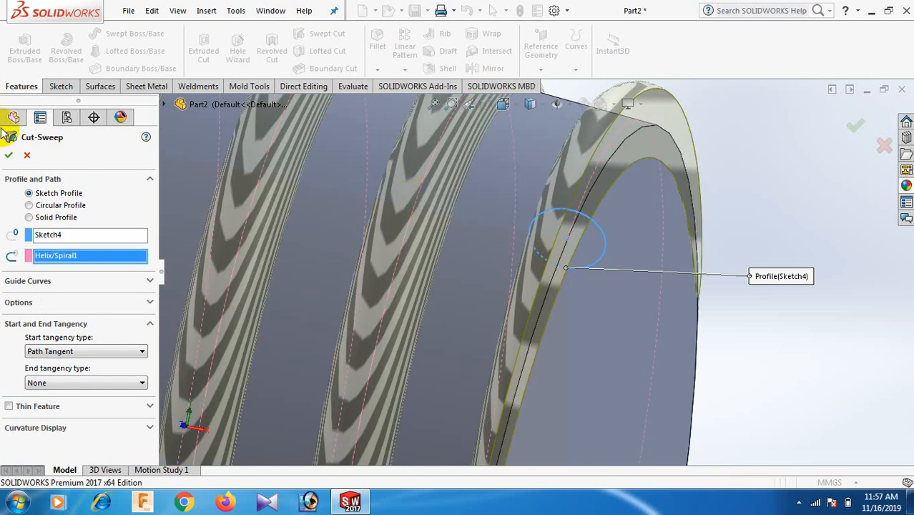
pyautogui.click(8, 156)
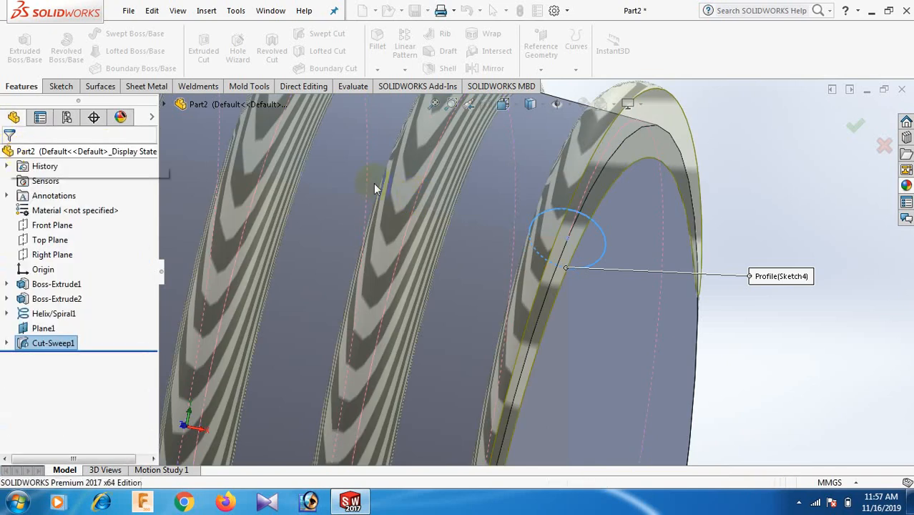
pyautogui.scroll(3, 816, 204)
pyautogui.scroll(5, 810, 225)
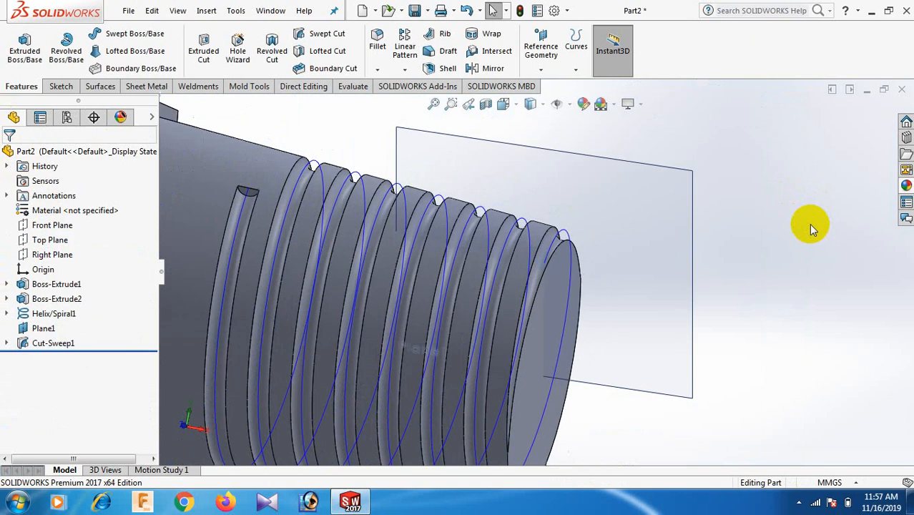
# - Hide the reference plane and the helix curve, and set the model to the isometric view
pyautogui.click(615, 265)
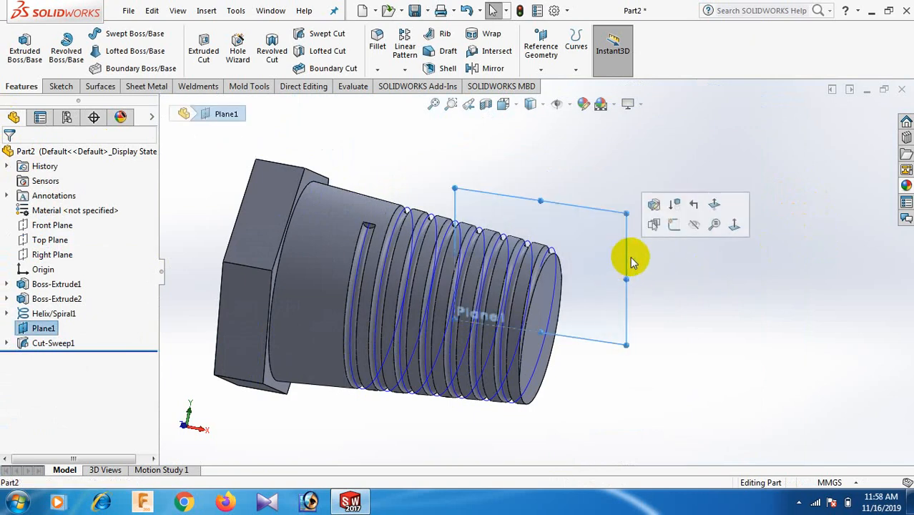
pyautogui.click(694, 226)
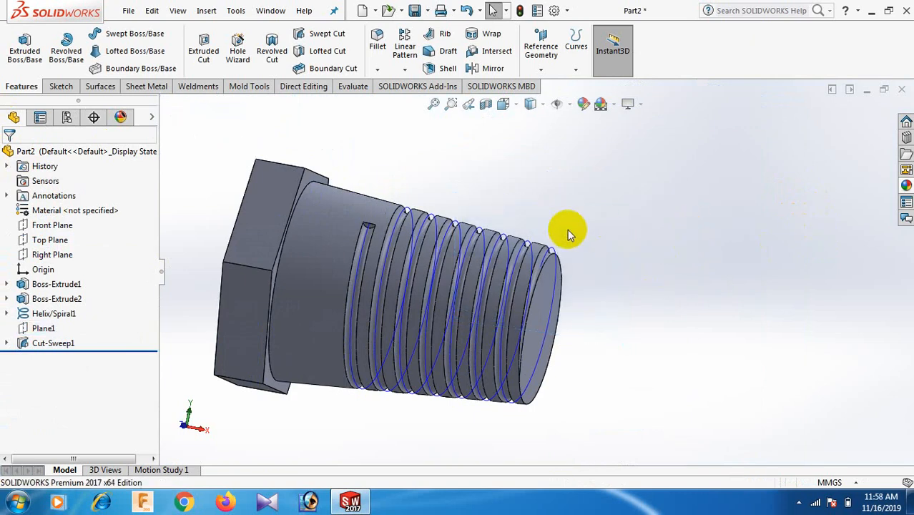
pyautogui.scroll(-3, 548, 261)
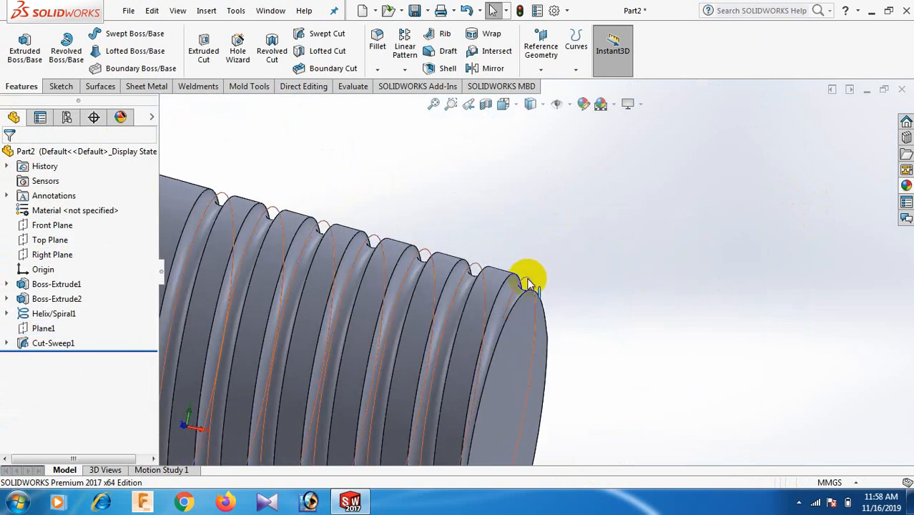
pyautogui.click(527, 280)
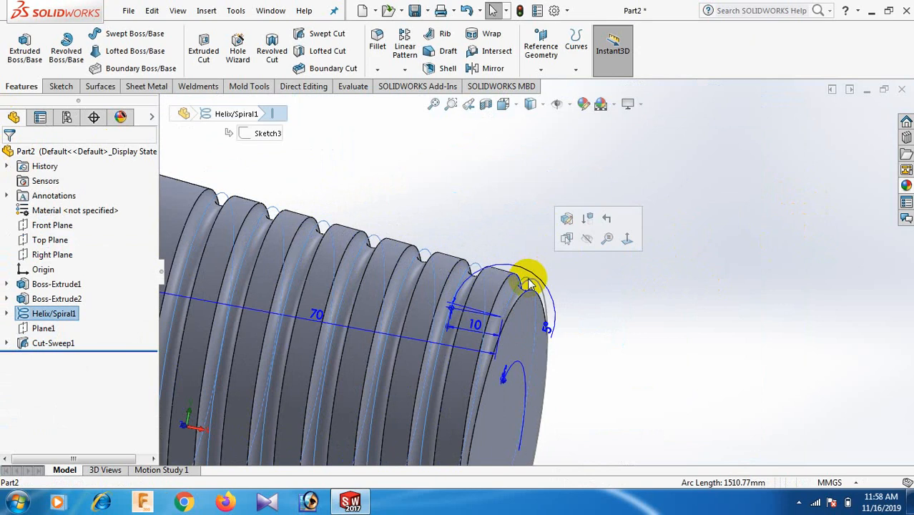
pyautogui.click(589, 241)
pyautogui.press('space')
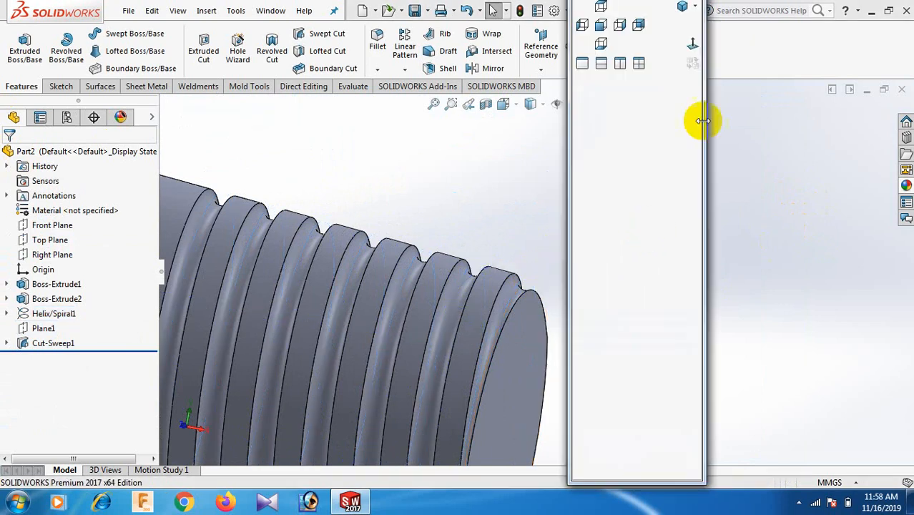
pyautogui.click(682, 10)
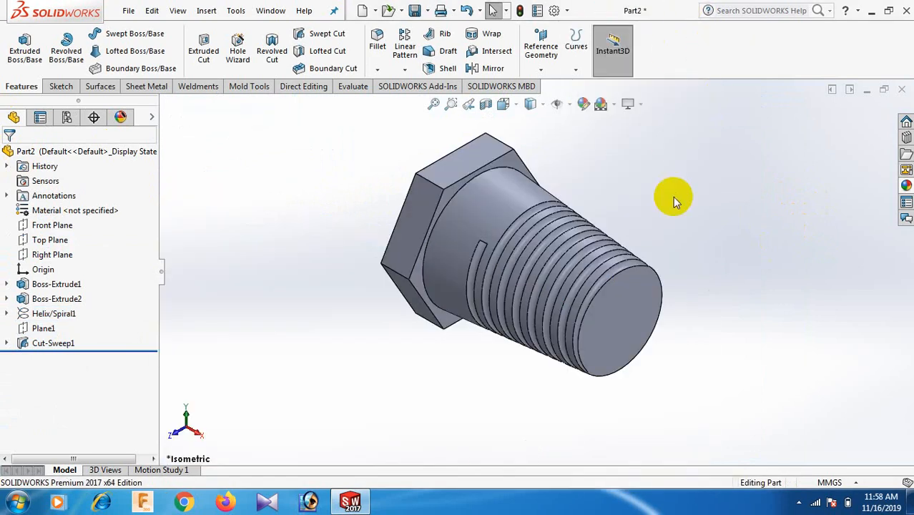
# - Set the display style to Shaded without edges
pyautogui.click(535, 105)
pyautogui.click(533, 140)
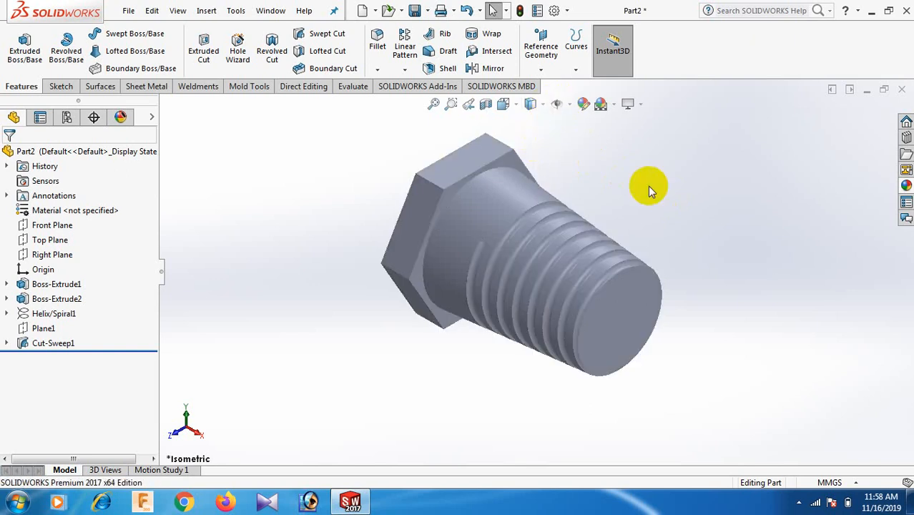
pyautogui.scroll(-1, 651, 191)
pyautogui.scroll(3, 651, 192)
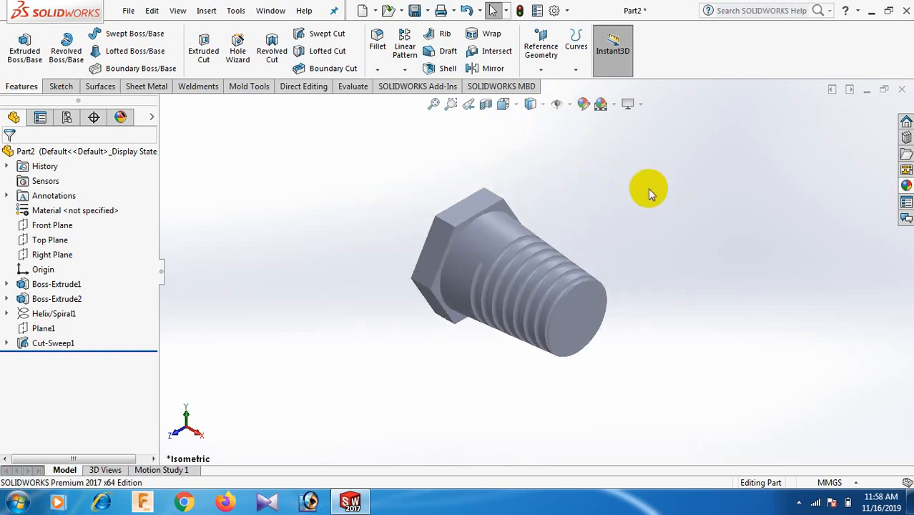
# - Save the part to the Desktop under the file name "asembly 1"
pyautogui.click(128, 11)
pyautogui.click(161, 159)
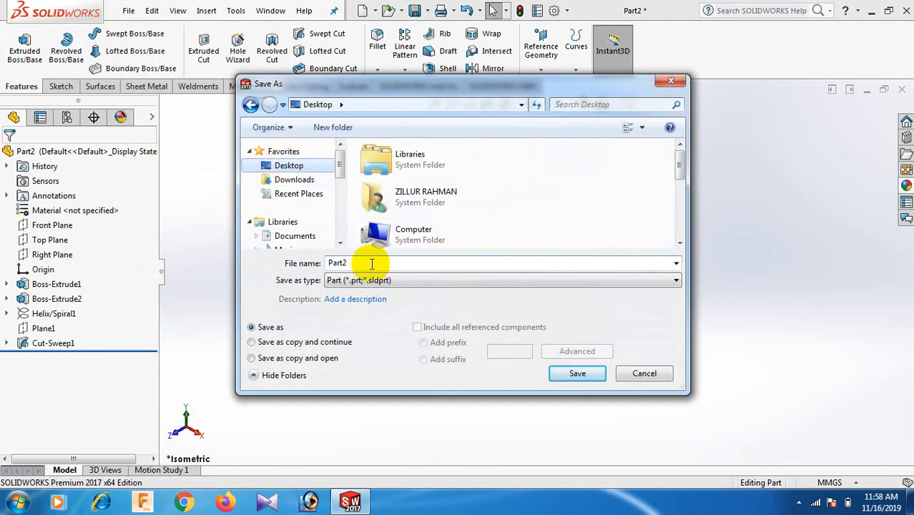
pyautogui.write('asembly 1')
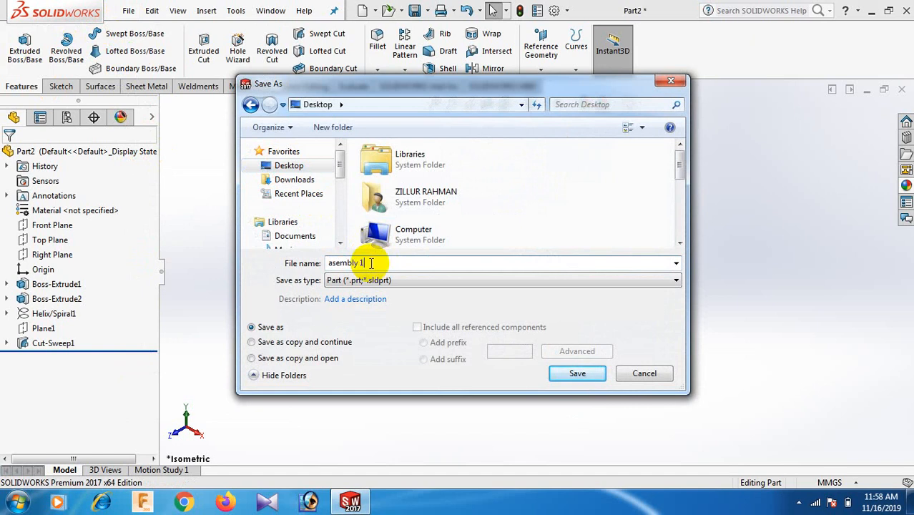
pyautogui.press('Return')
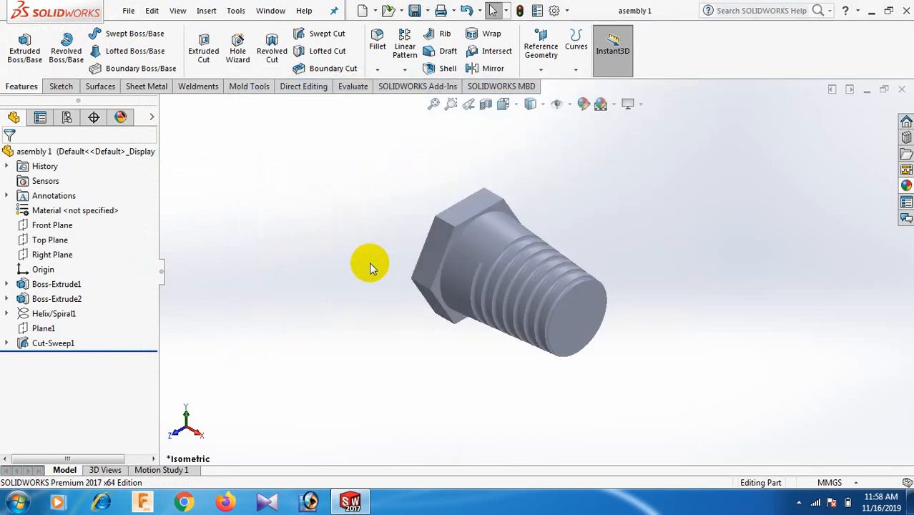
# - Start a sketch on the shank's small end face and draw a six-sided polygon centered on the origin, matching the head's corners
pyautogui.scroll(-2, 705, 307)
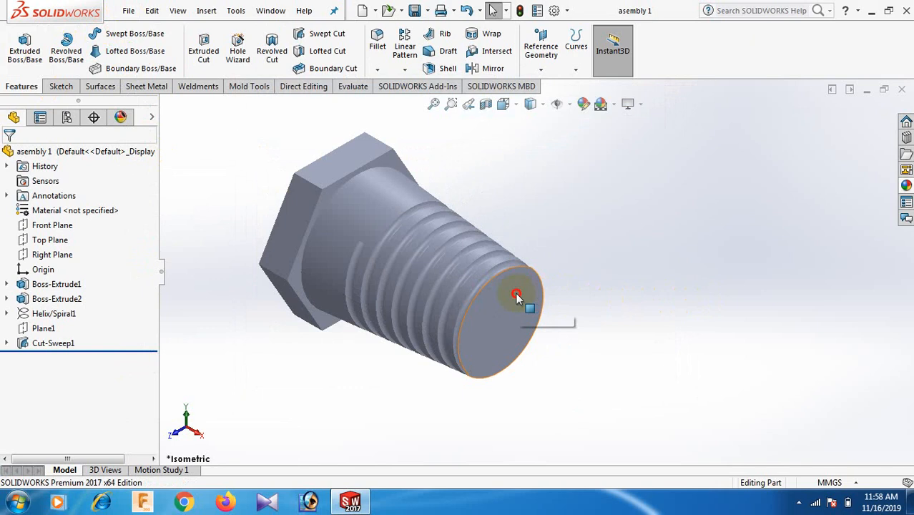
pyautogui.click(516, 295)
pyautogui.click(577, 257)
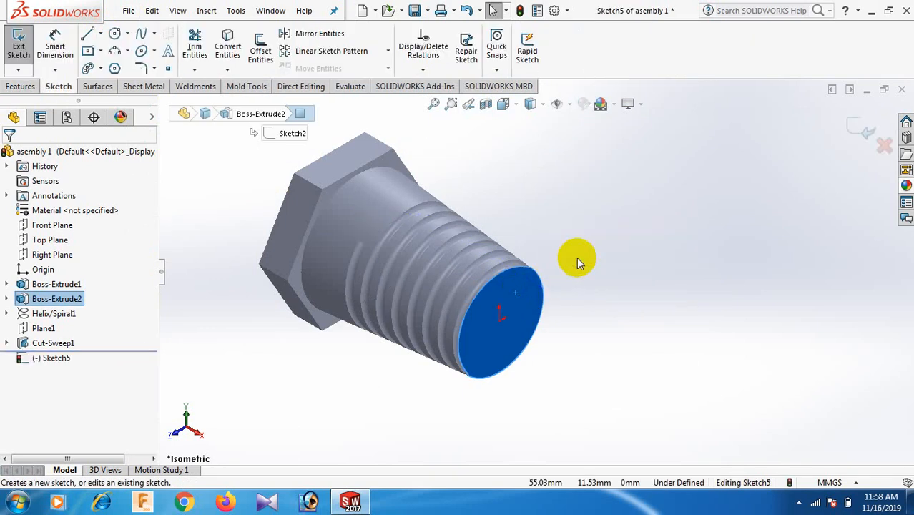
pyautogui.press('space')
pyautogui.click(517, 39)
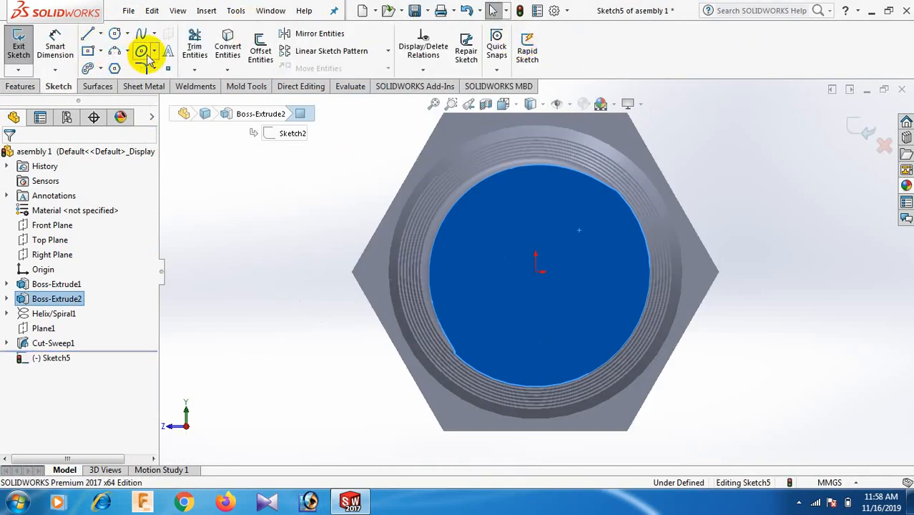
pyautogui.click(115, 69)
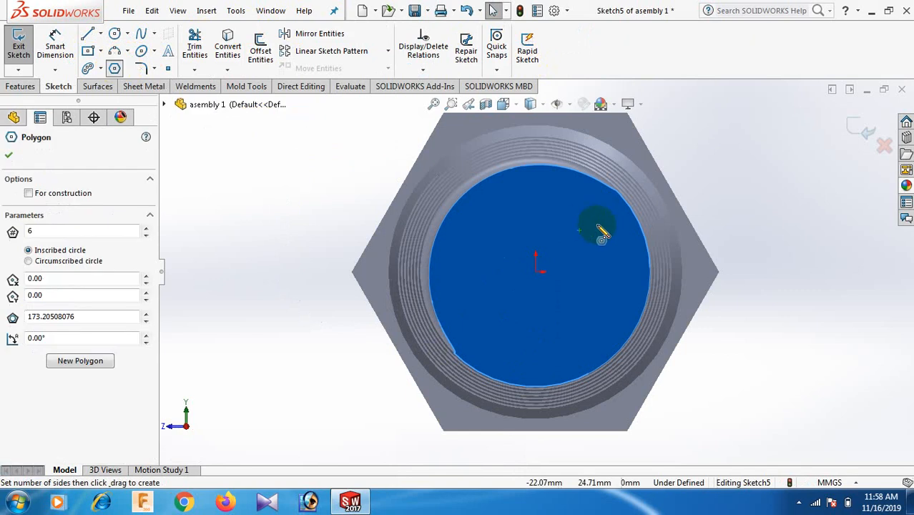
pyautogui.click(538, 271)
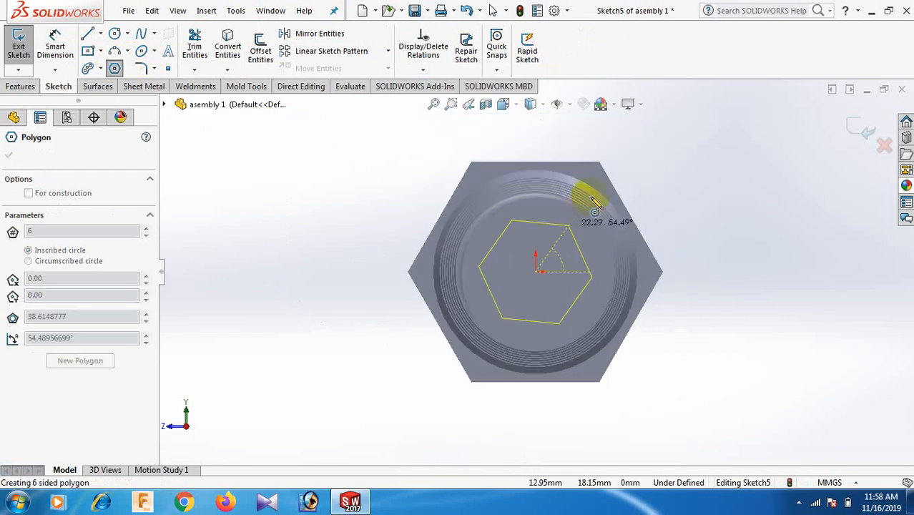
pyautogui.click(599, 162)
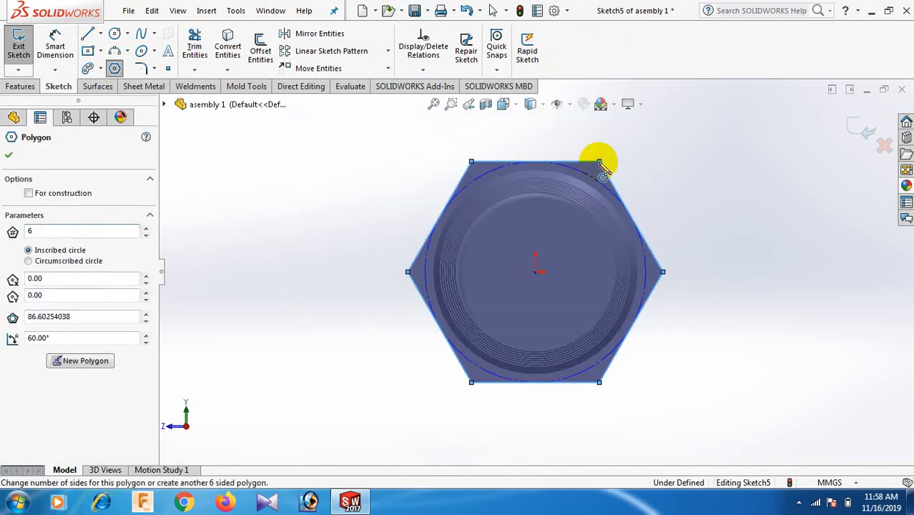
pyautogui.rightClick(598, 162)
pyautogui.click(639, 174)
# - Dimension the hexagon's upper horizontal side to 50 mm
pyautogui.press('d')
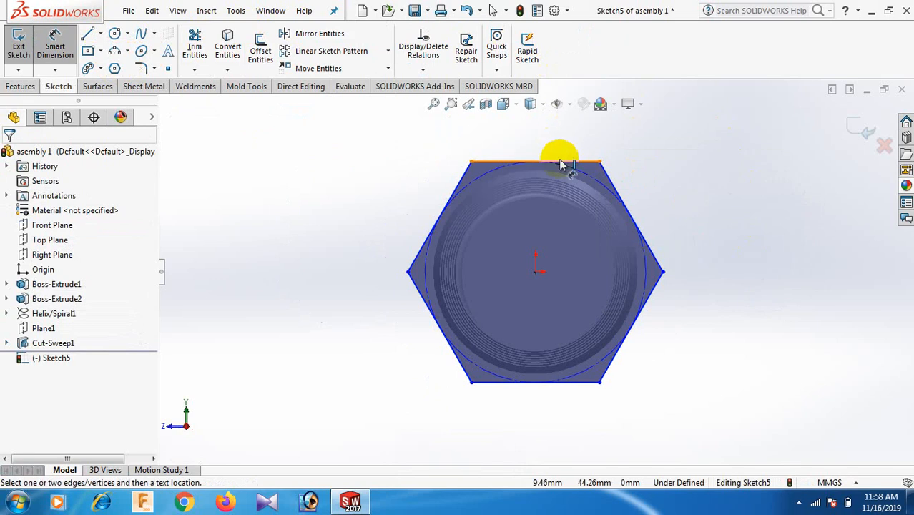
pyautogui.click(563, 162)
pyautogui.click(565, 139)
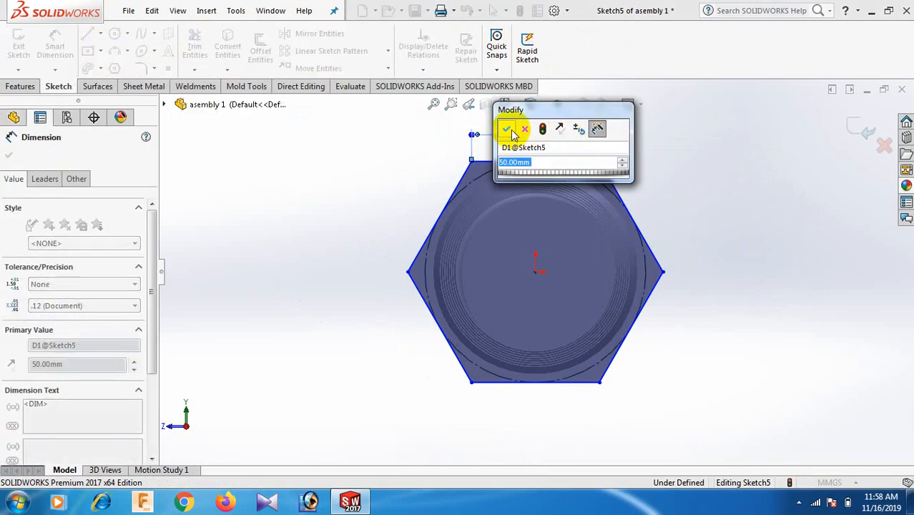
pyautogui.click(511, 131)
pyautogui.rightClick(723, 186)
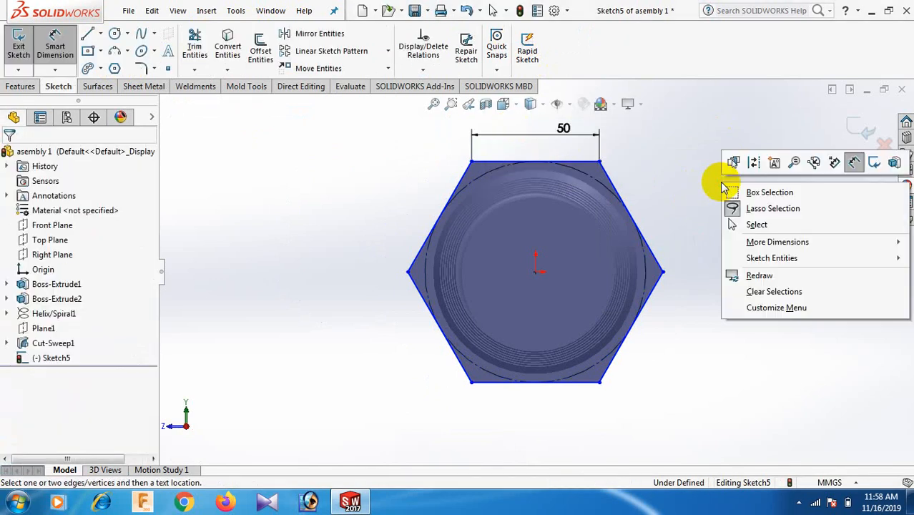
# - Start a boss extrusion of the 50 mm hexagon sketch with a blind depth of 20 mm
pyautogui.click(755, 223)
pyautogui.press('space')
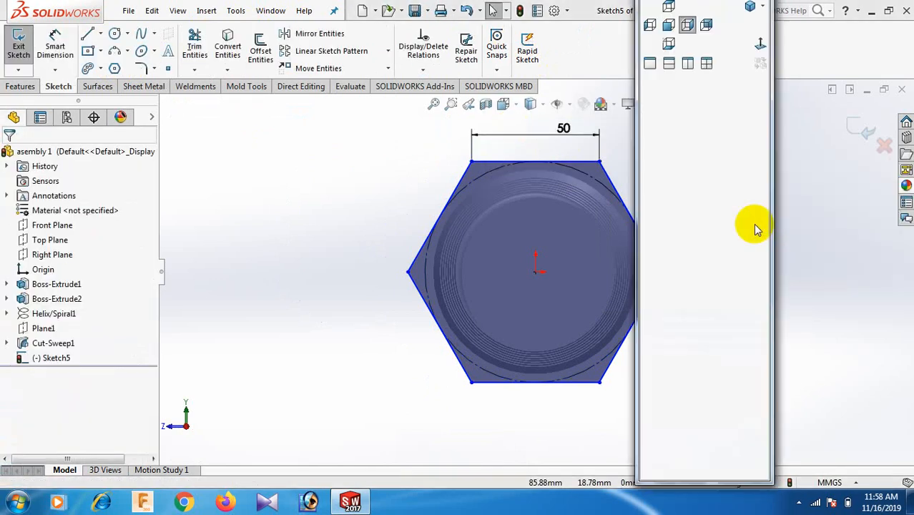
pyautogui.click(751, 8)
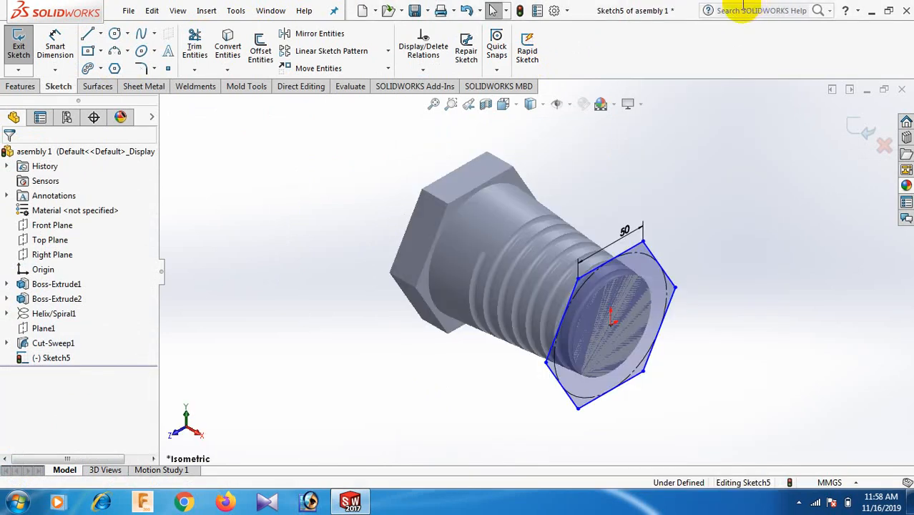
pyautogui.click(21, 86)
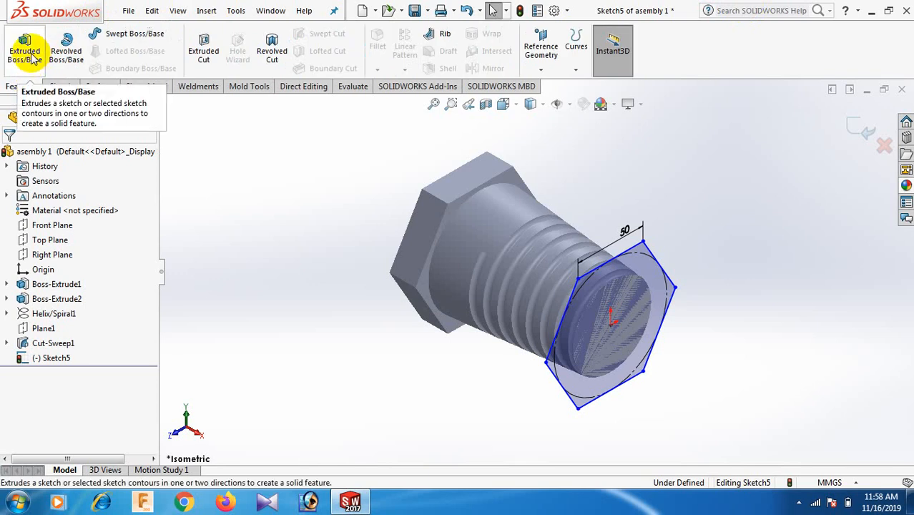
pyautogui.click(28, 54)
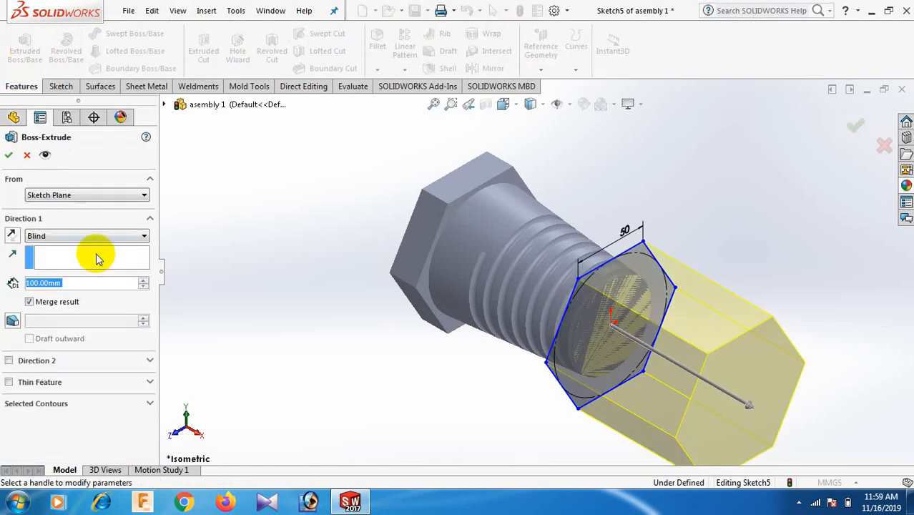
pyautogui.click(143, 288)
pyautogui.click(144, 288)
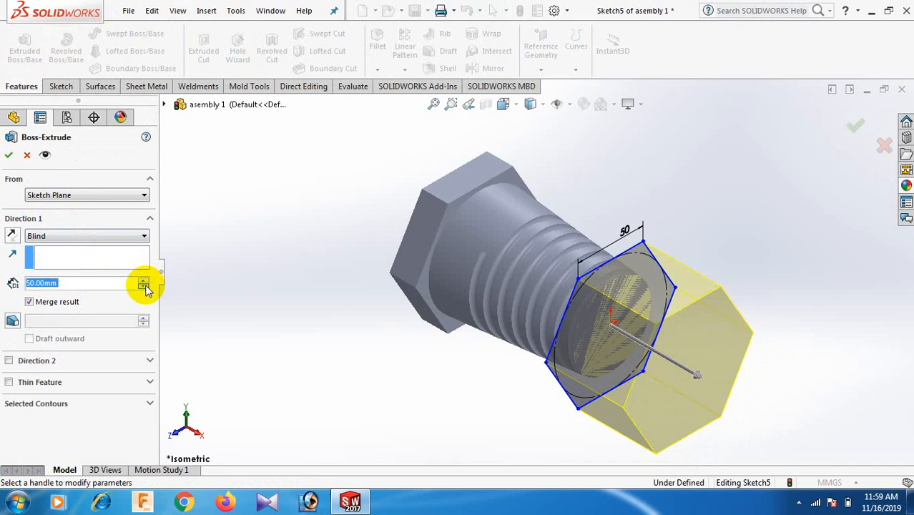
pyautogui.click(143, 287)
pyautogui.click(144, 288)
pyautogui.click(143, 288)
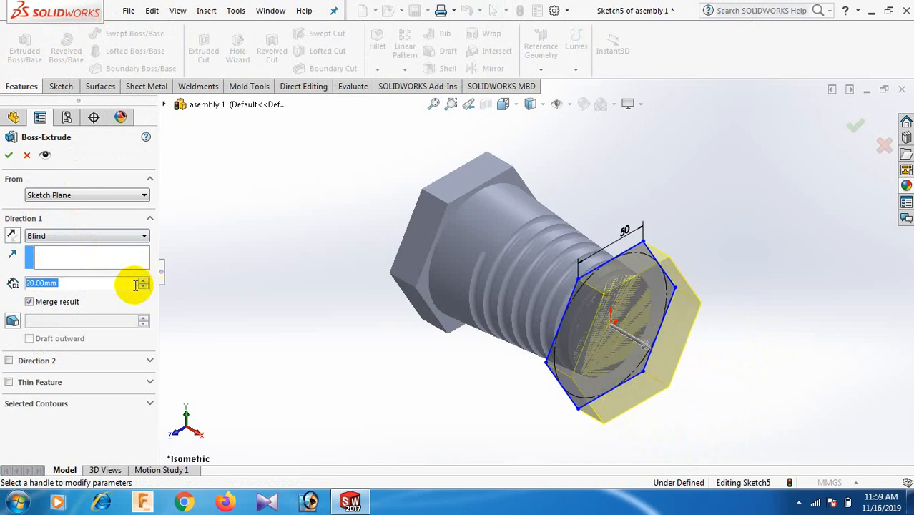
# - Reverse the extrusion toward the bolt head, give it a 5° outward draft, and finish the feature
pyautogui.click(13, 236)
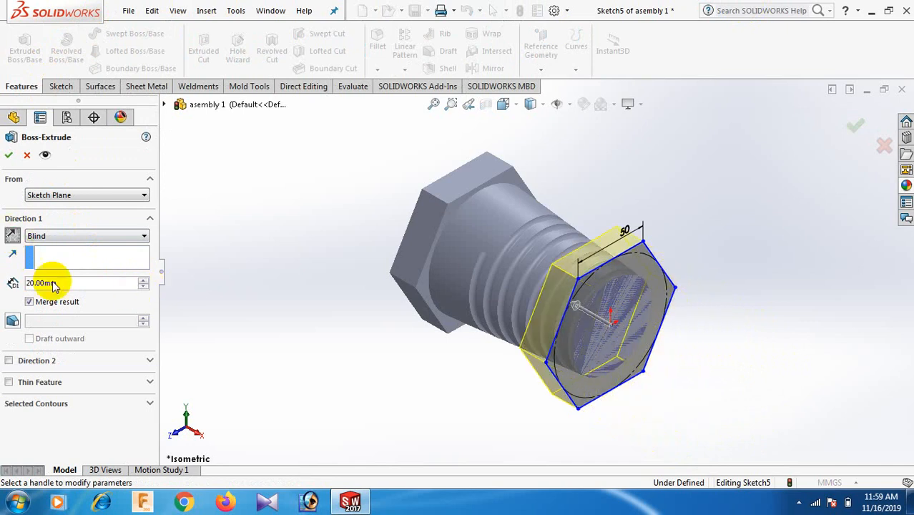
pyautogui.click(14, 322)
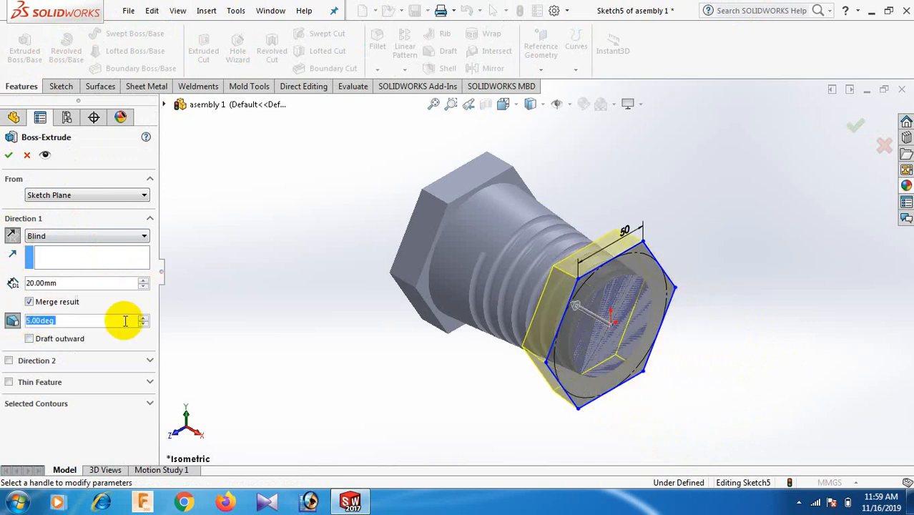
pyautogui.click(28, 340)
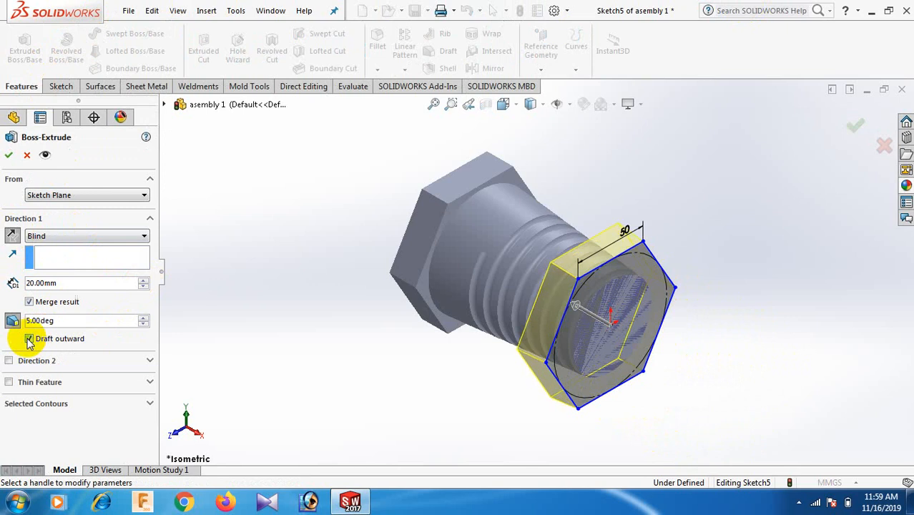
pyautogui.click(10, 157)
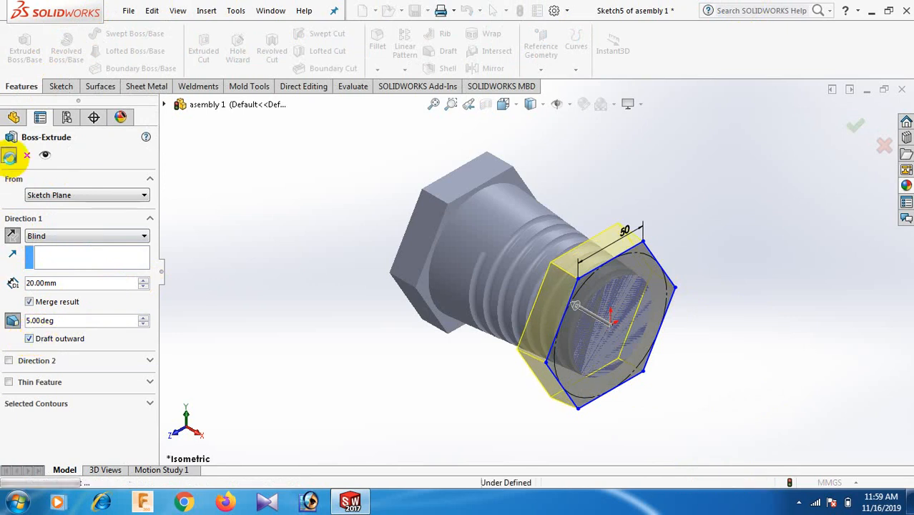
pyautogui.click(222, 273)
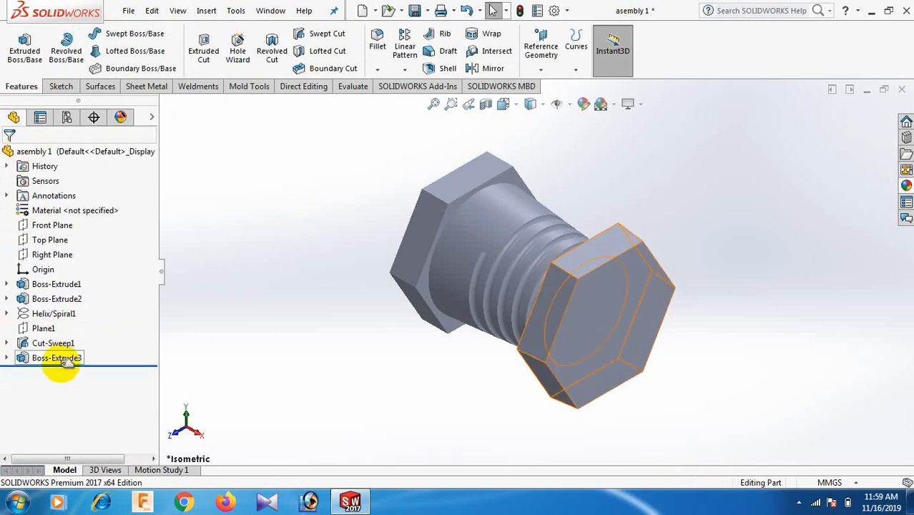
# - Edit the new hexagonal extrusion to turn off merging its result with the bolt body
pyautogui.rightClick(65, 364)
pyautogui.click(78, 207)
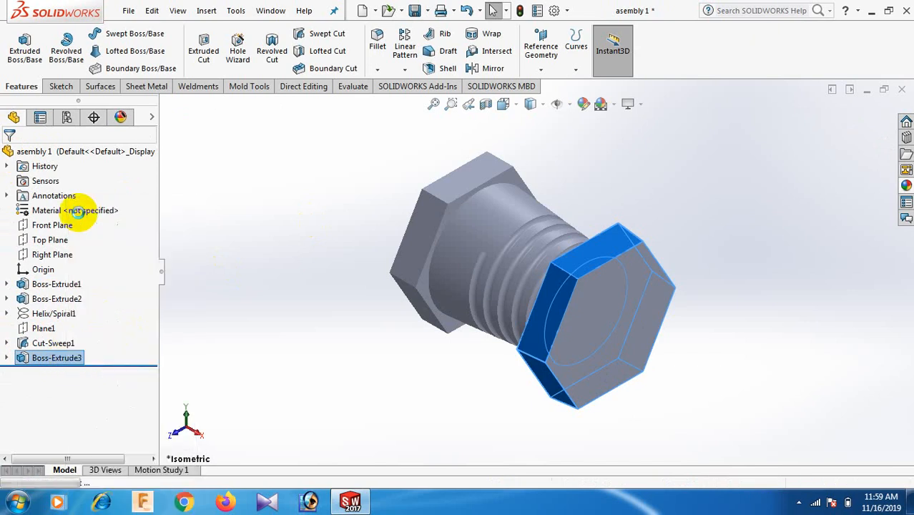
pyautogui.click(29, 302)
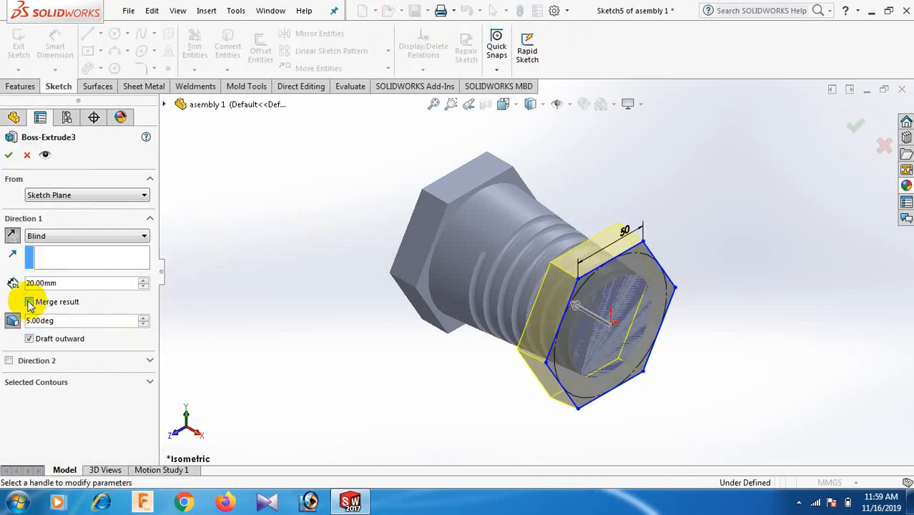
pyautogui.click(8, 158)
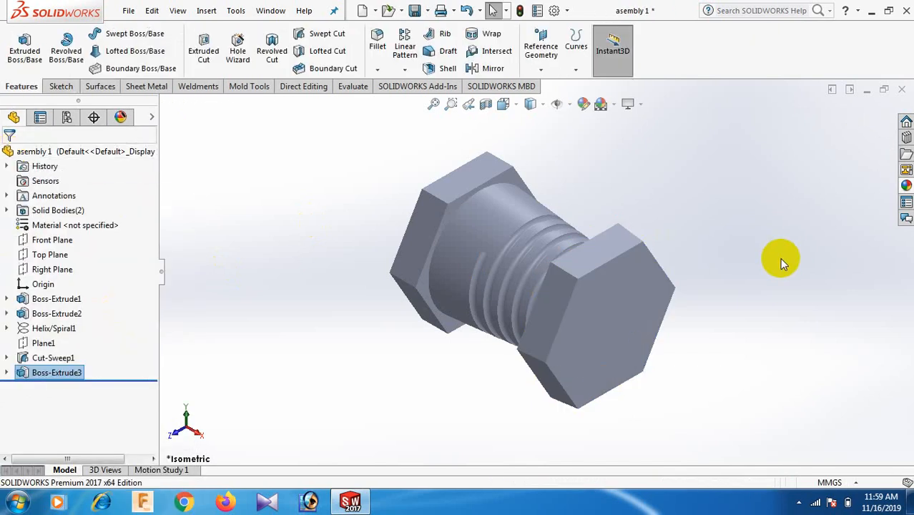
# - Set the display style to Shaded With Edges
pyautogui.moveTo(765, 304); pyautogui.dragTo(705, 240, button='middle')
pyautogui.click(531, 278)
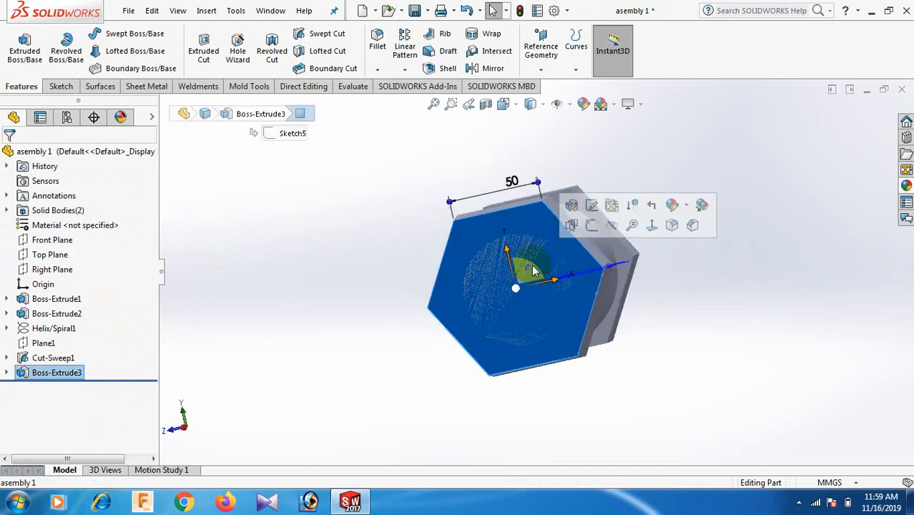
pyautogui.click(387, 182)
pyautogui.moveTo(386, 182); pyautogui.dragTo(588, 210, button='middle')
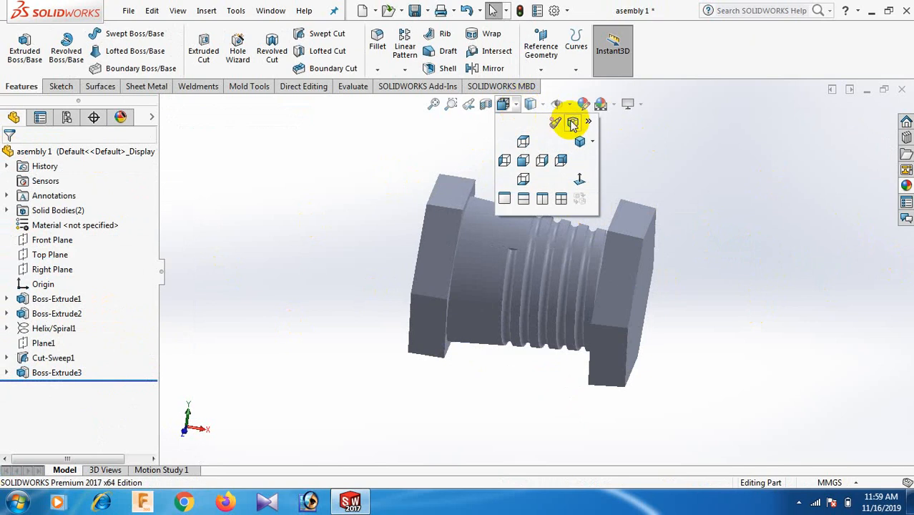
pyautogui.moveTo(532, 105)
pyautogui.click(533, 122)
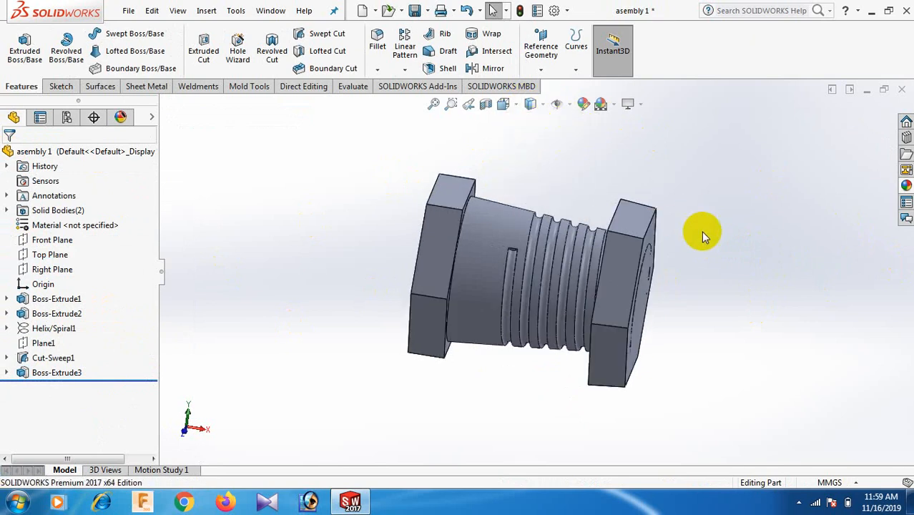
pyautogui.moveTo(701, 231)
pyautogui.mouseDown(button='middle')
pyautogui.moveTo(642, 233)
pyautogui.moveTo(701, 243)
pyautogui.mouseUp(button='middle')
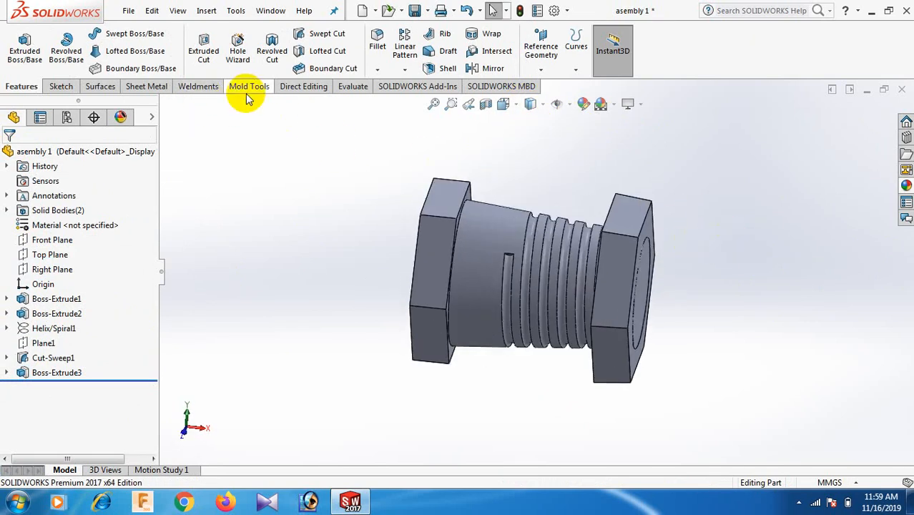
# - Combine the bodies with Subtract, using the drafted hexagon as main body and removing the threaded bolt body from it
pyautogui.click(297, 89)
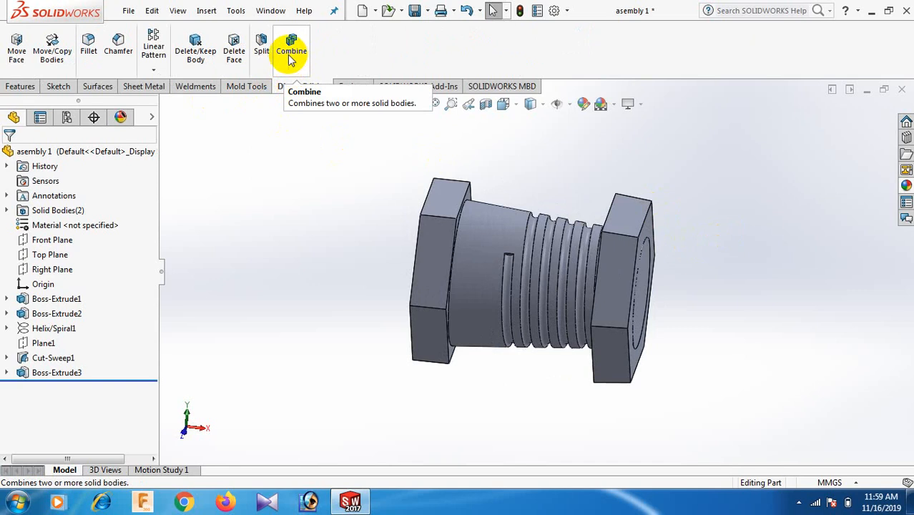
pyautogui.click(290, 53)
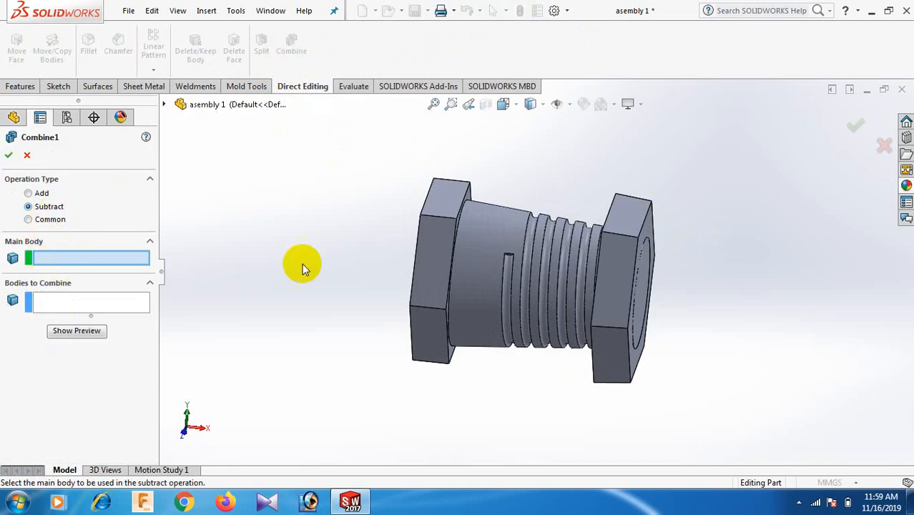
pyautogui.click(628, 229)
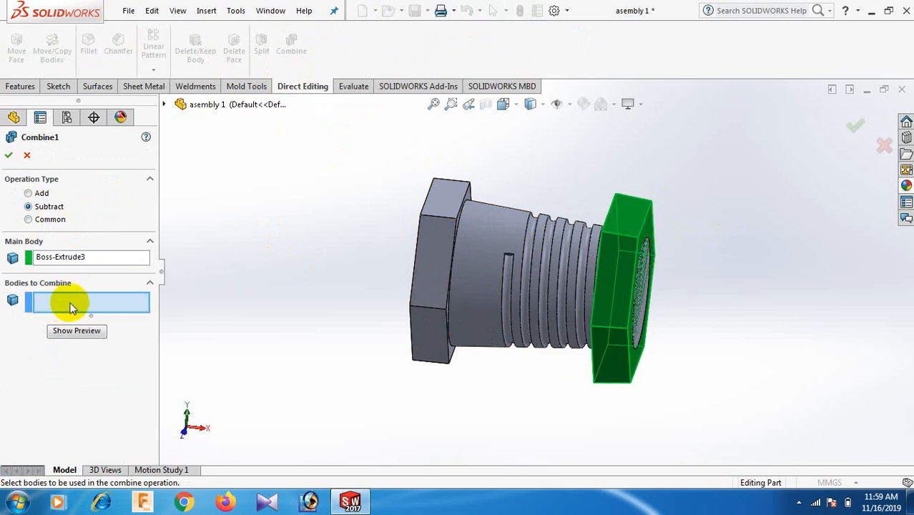
pyautogui.click(474, 251)
pyautogui.click(63, 333)
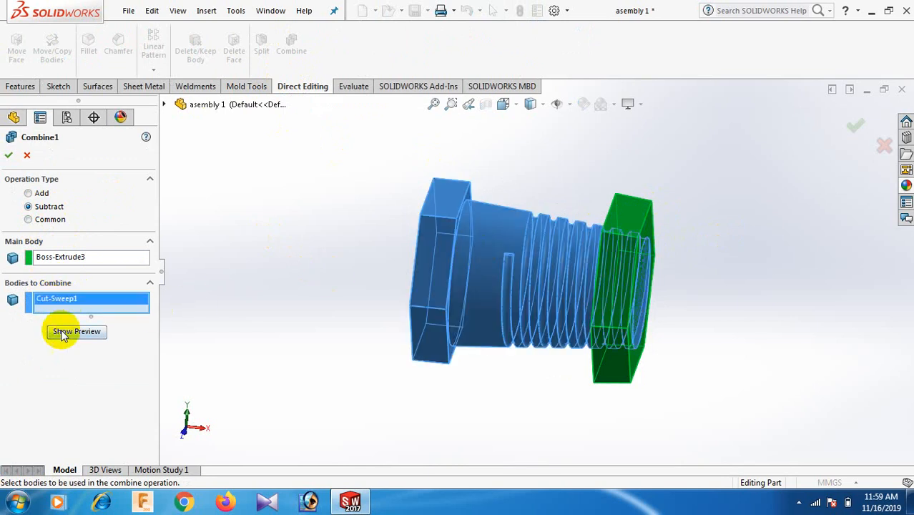
pyautogui.moveTo(590, 333)
pyautogui.mouseDown(button='middle')
pyautogui.moveTo(659, 344)
pyautogui.moveTo(590, 322)
pyautogui.mouseUp(button='middle')
pyautogui.click(13, 157)
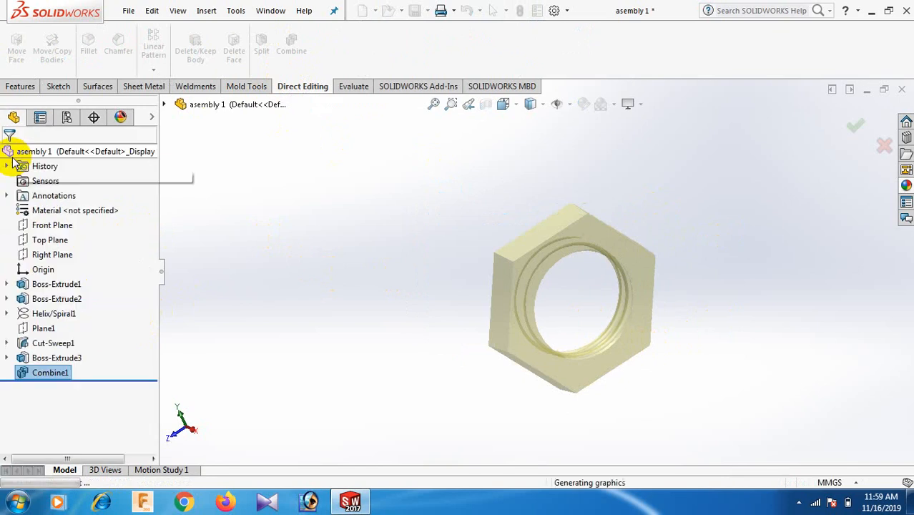
# - Show the nut in isometric view and save it to the Desktop as a part named "asembly 2"
pyautogui.press('space')
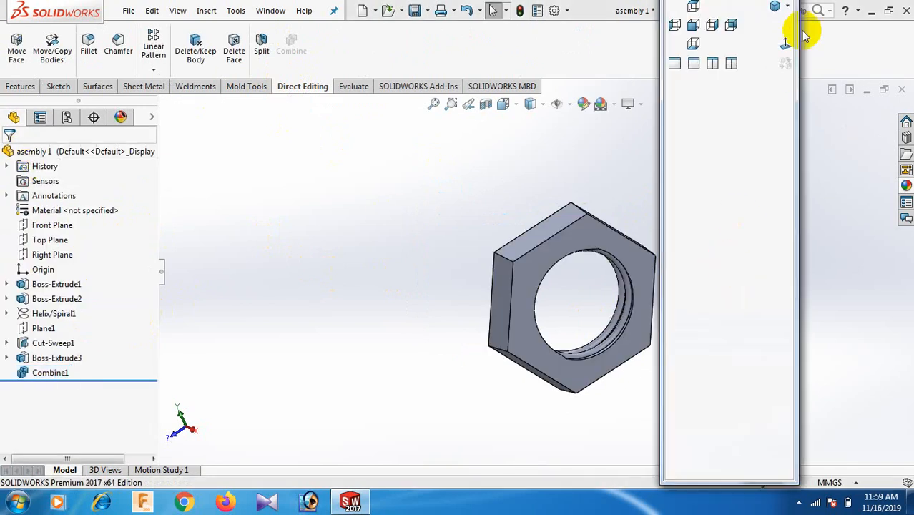
pyautogui.click(772, 7)
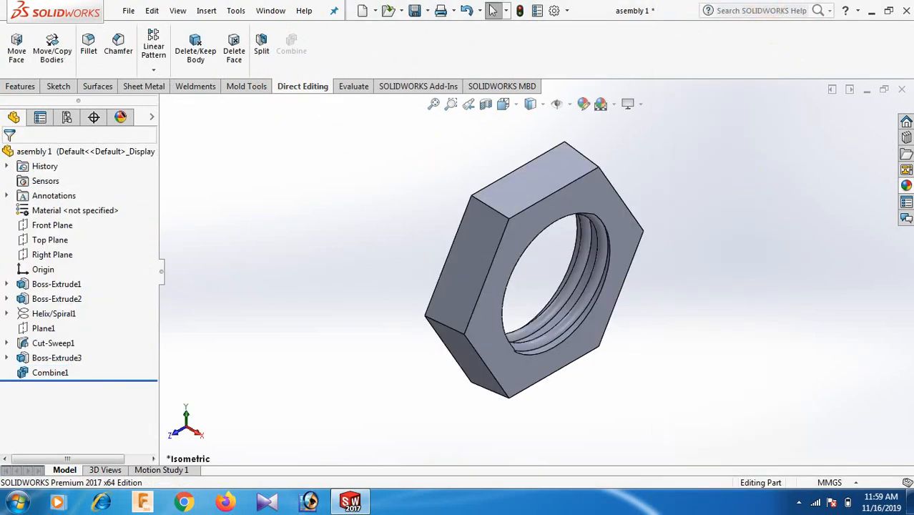
pyautogui.click(128, 10)
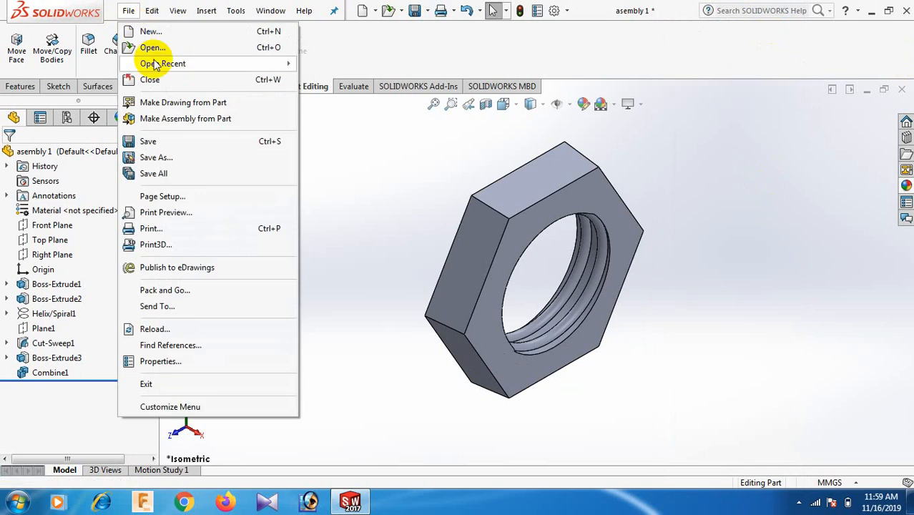
pyautogui.click(155, 157)
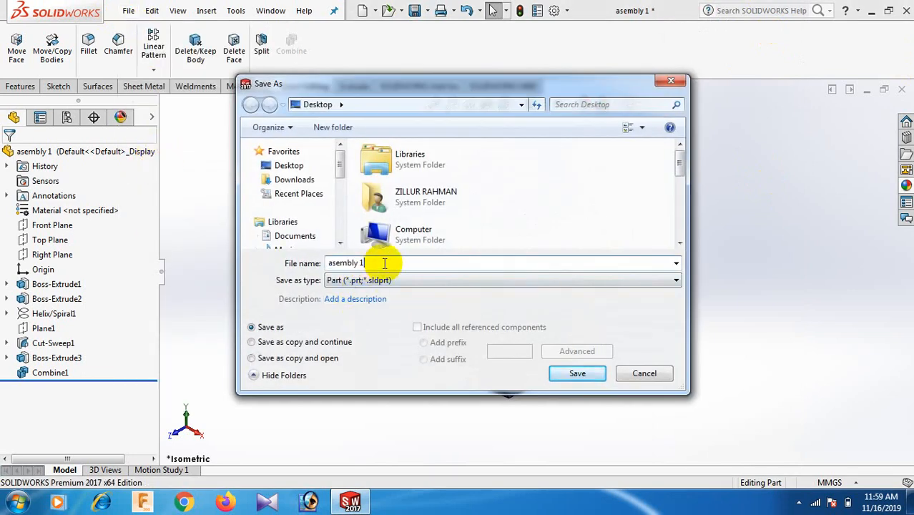
pyautogui.press('BackSpace')
pyautogui.write('2')
pyautogui.press('Return')
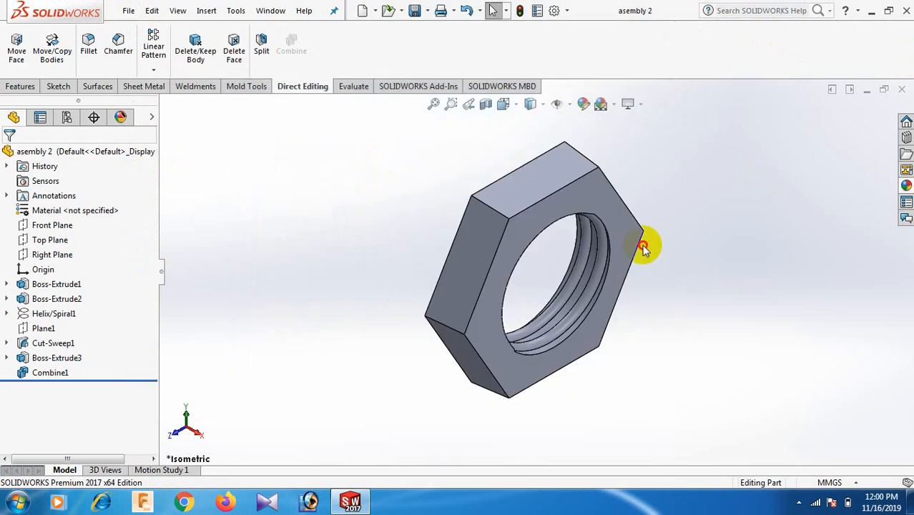
# - Close the nut part and create a new assembly document
pyautogui.click(903, 90)
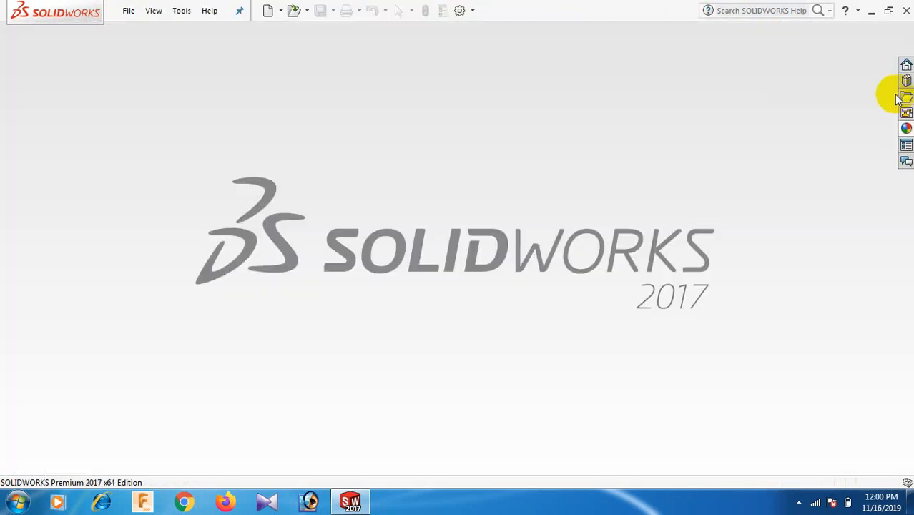
pyautogui.click(128, 11)
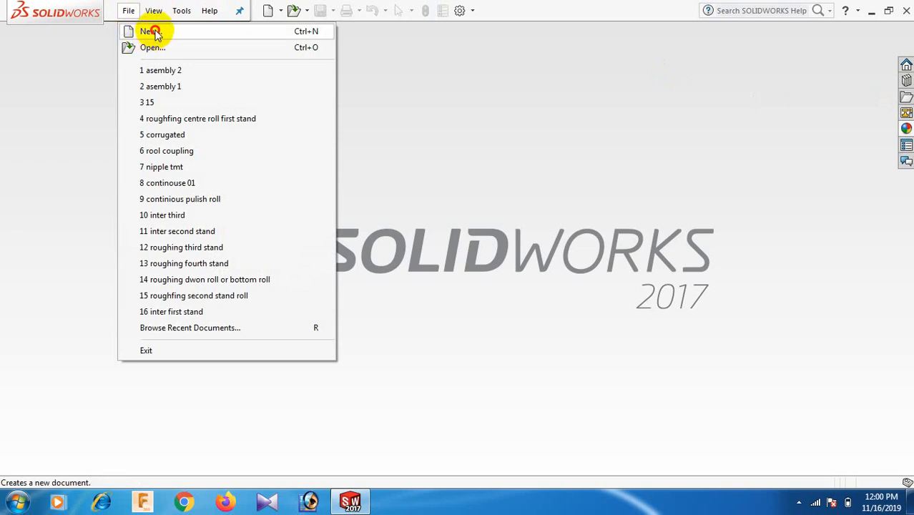
pyautogui.click(154, 32)
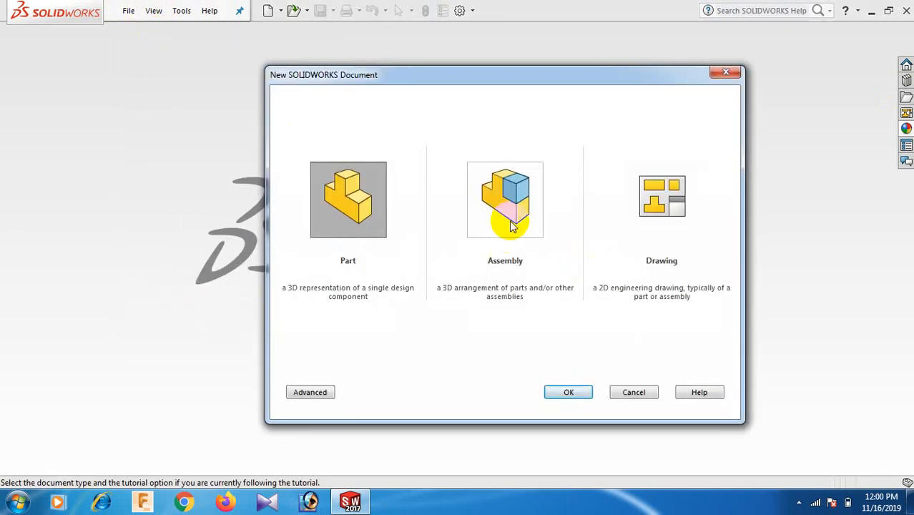
pyautogui.click(512, 226)
pyautogui.click(569, 395)
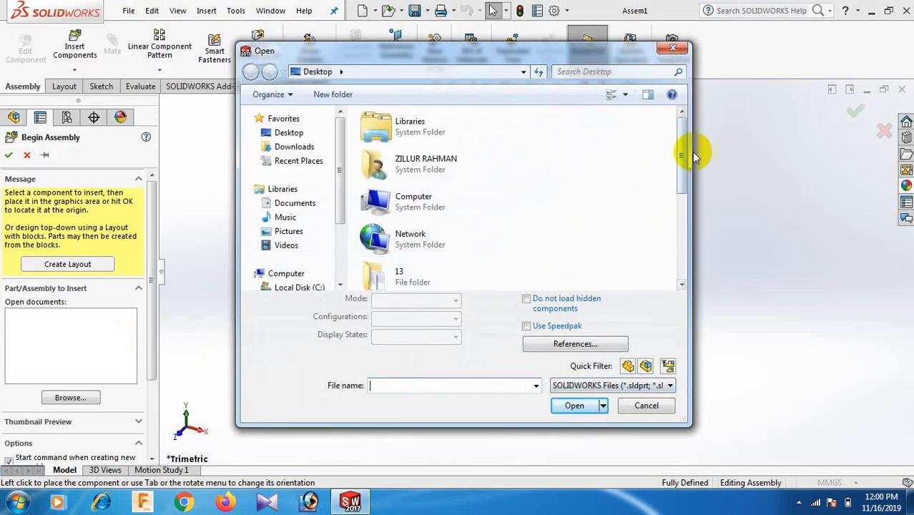
# - Insert the Desktop parts "asembly 1" and "asembly 2" into the assembly and place the nut beyond the bolt's threaded end
pyautogui.click(676, 50)
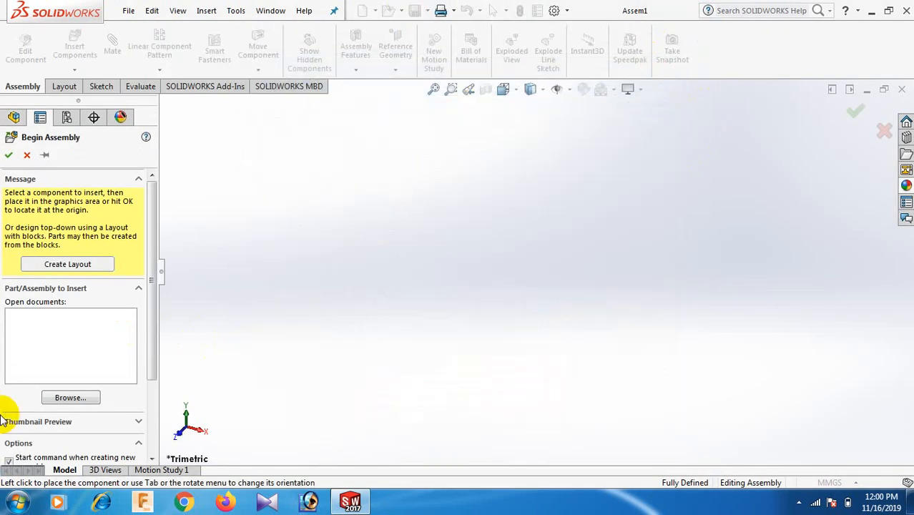
pyautogui.click(70, 398)
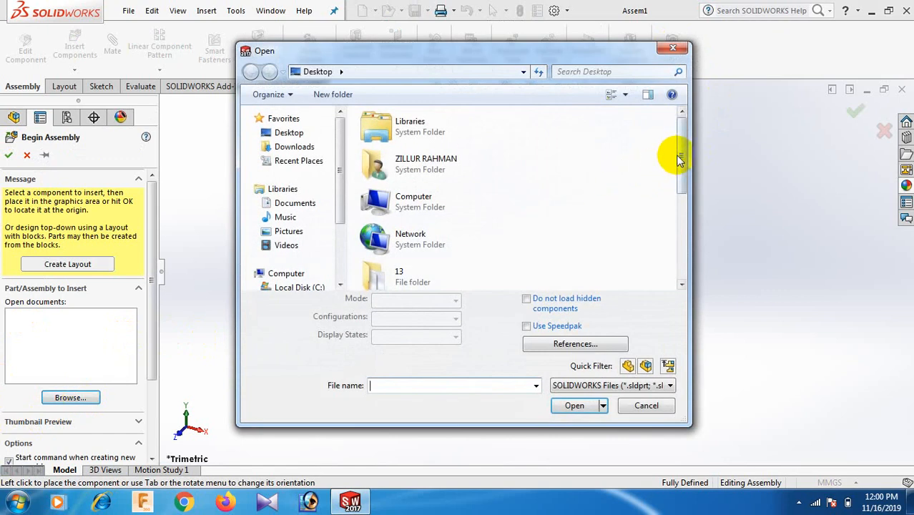
pyautogui.moveTo(682, 158); pyautogui.dragTo(682, 213)
pyautogui.click(455, 222)
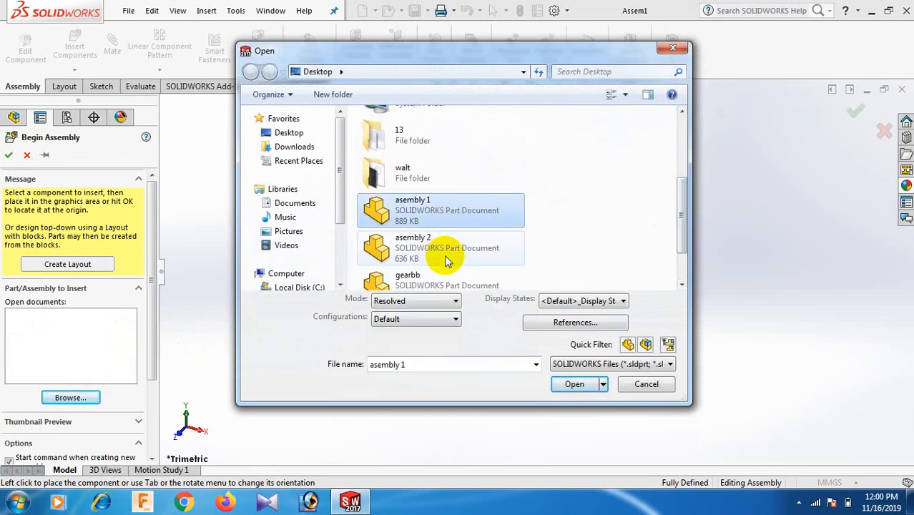
pyautogui.keyDown('ctrl'); pyautogui.click(447, 251); pyautogui.keyUp('ctrl')
pyautogui.click(571, 405)
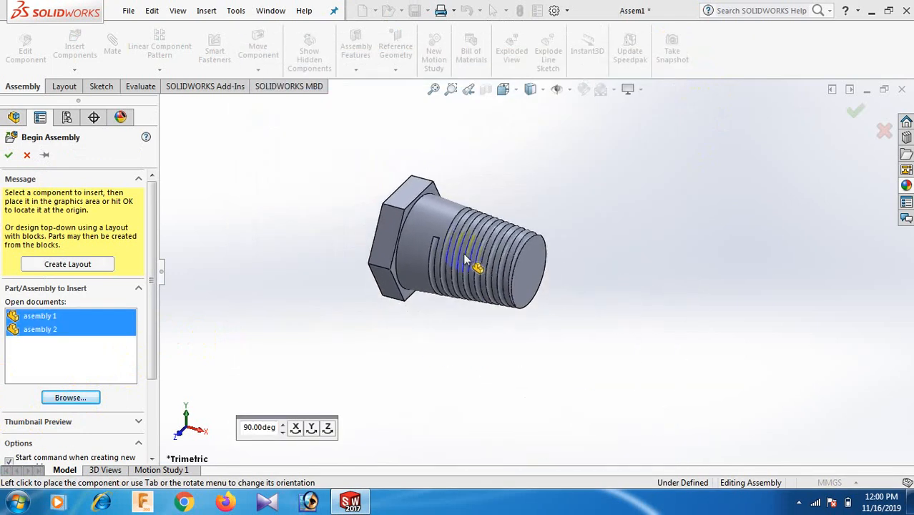
pyautogui.click(519, 206)
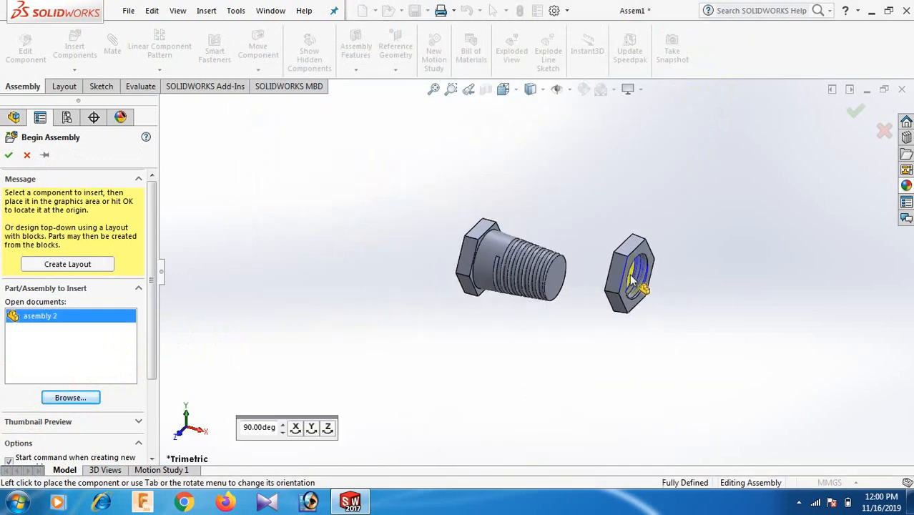
pyautogui.click(631, 281)
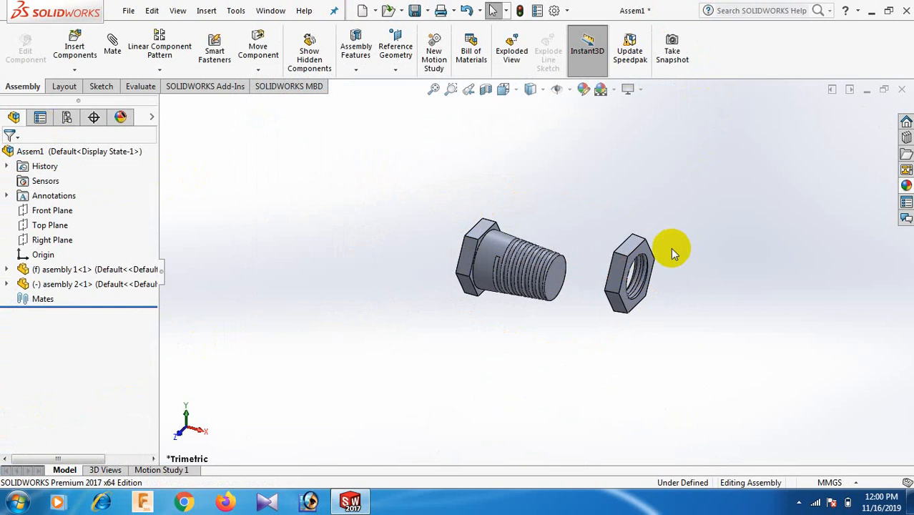
# - Turn on the display of temporary axes for the bolt and the nut
pyautogui.scroll(-2, 669, 249)
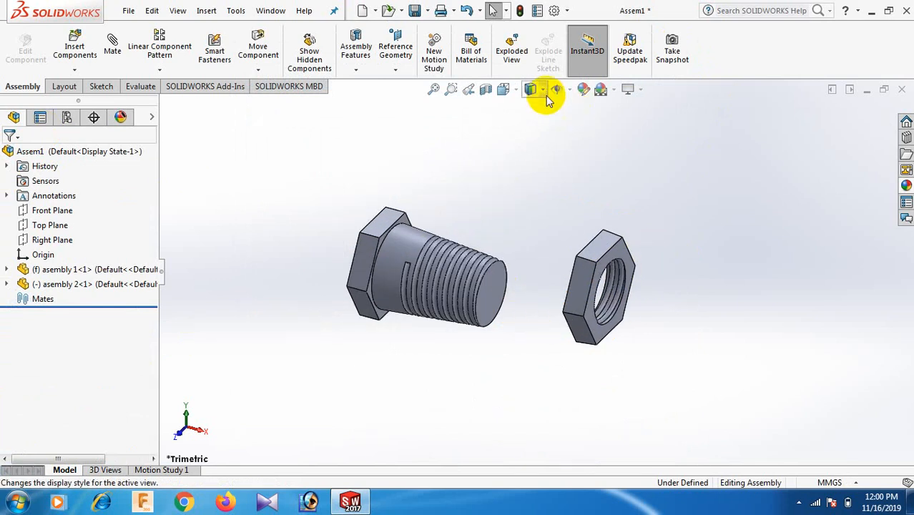
pyautogui.click(570, 90)
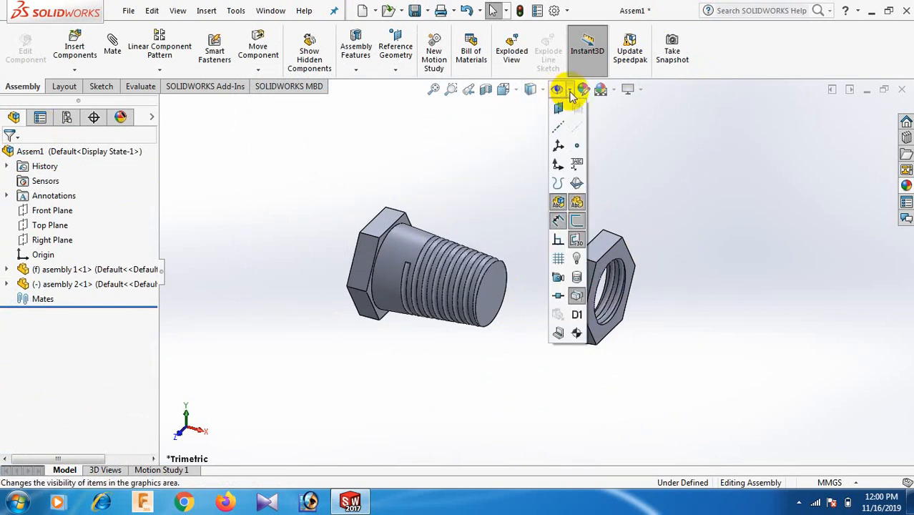
pyautogui.click(576, 126)
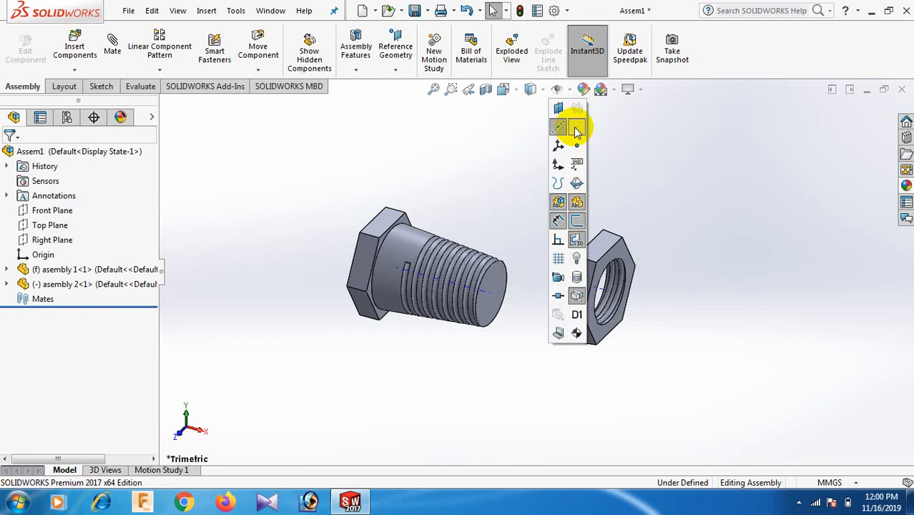
# - Mate the bolt's and nut's centre axes as Coincident, and slide the nut along the axis to about midway on the bolt
pyautogui.scroll(-4, 557, 326)
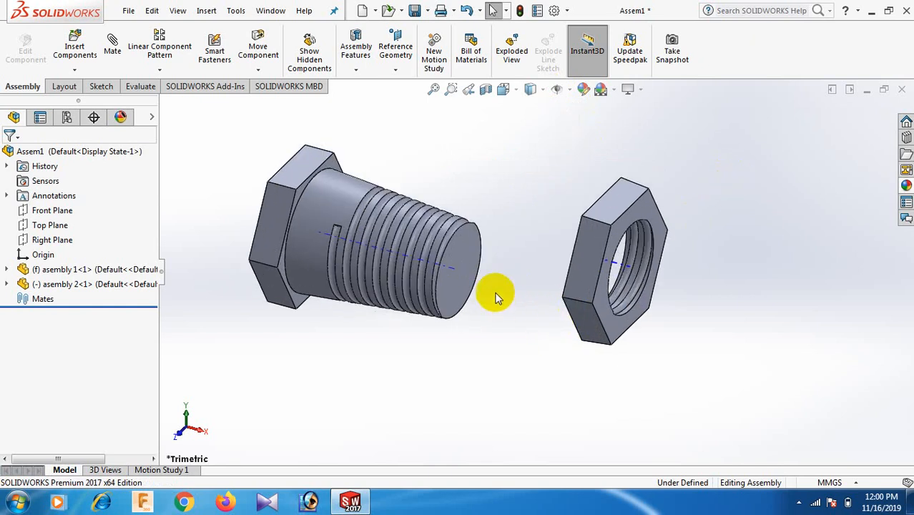
pyautogui.click(456, 271)
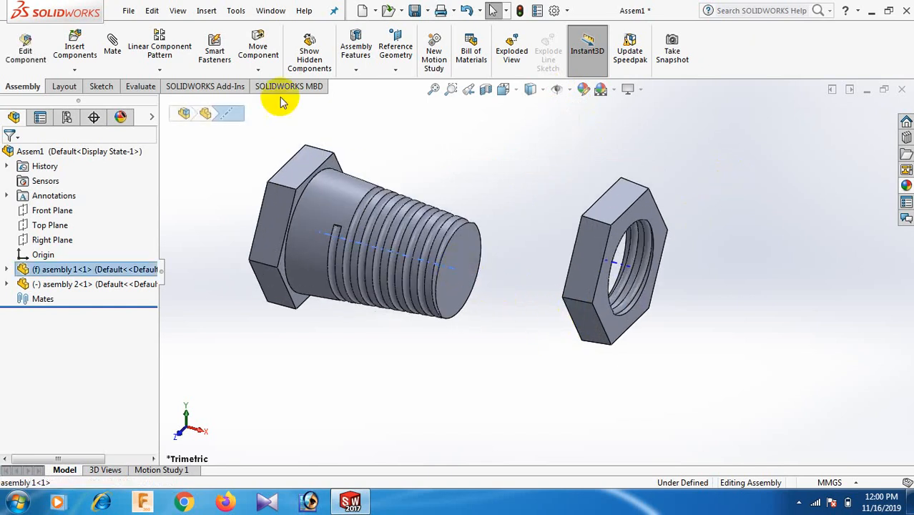
pyautogui.click(114, 52)
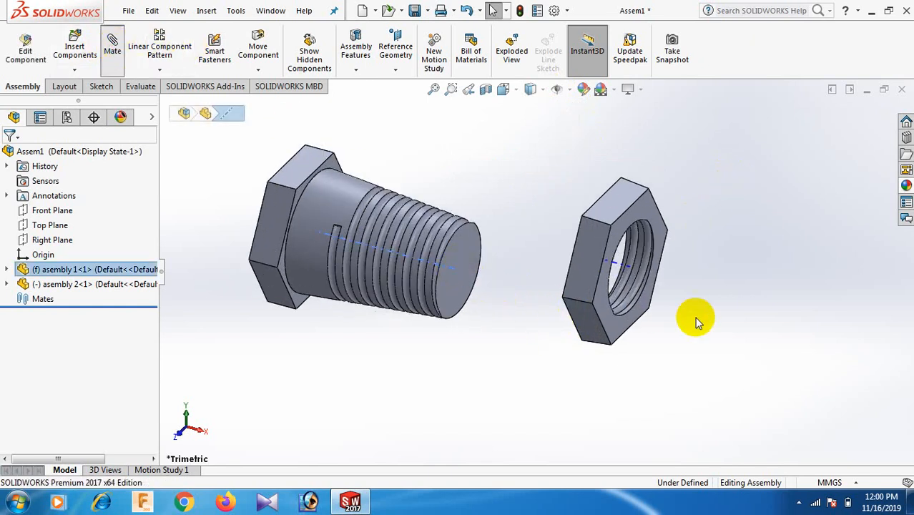
pyautogui.click(629, 265)
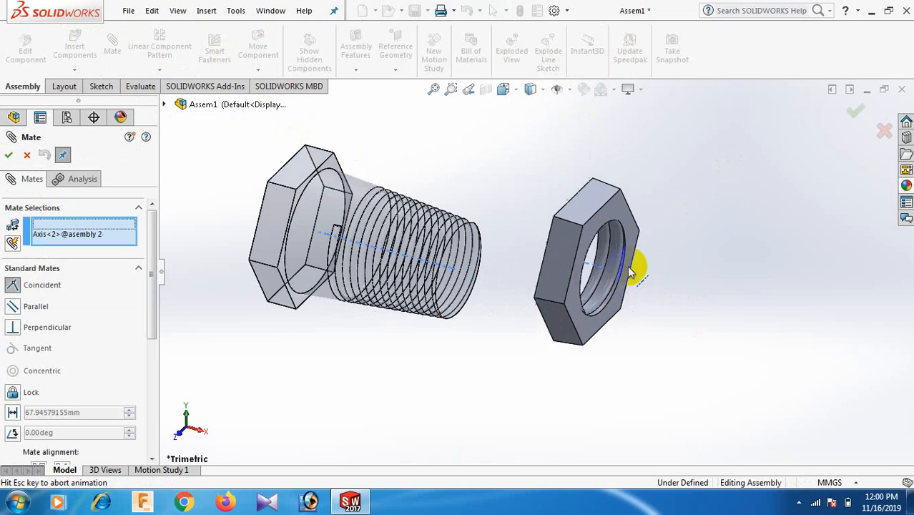
pyautogui.click(9, 155)
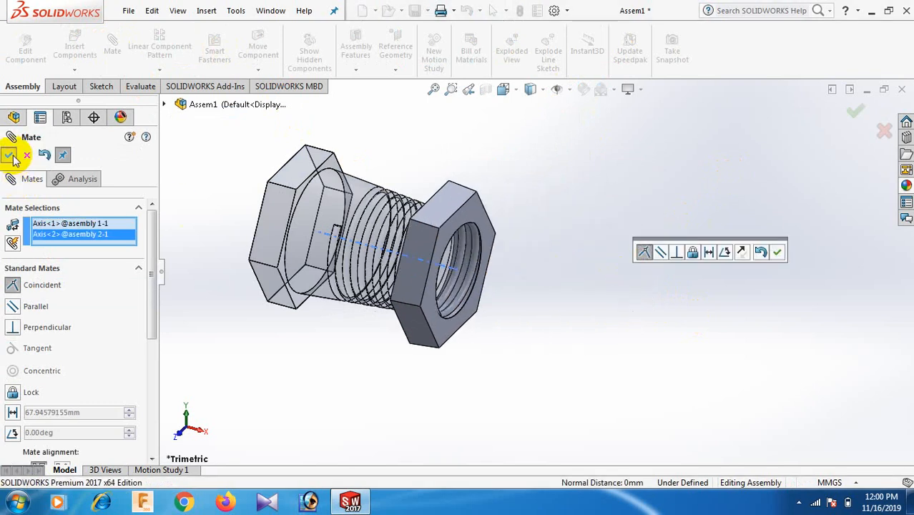
pyautogui.moveTo(448, 196); pyautogui.dragTo(419, 291)
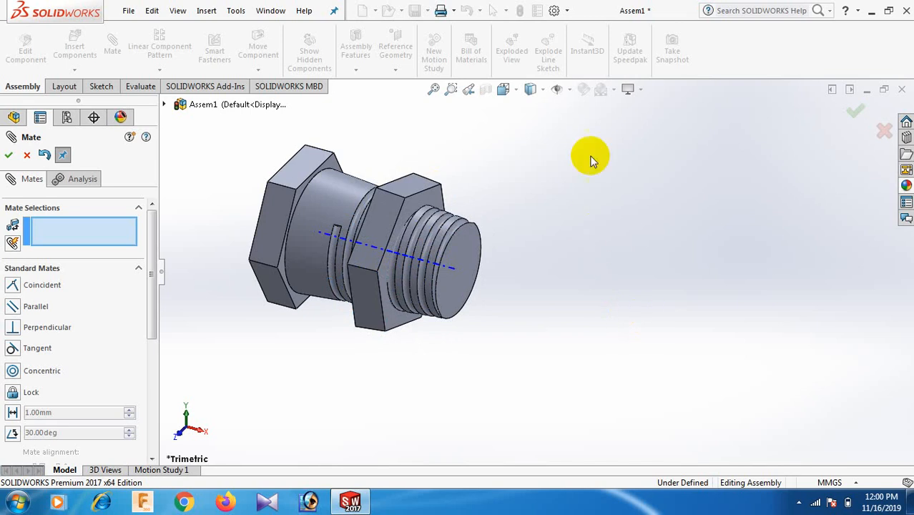
# - Hide the axes, show the assembly in isometric view and finish the Mate command
pyautogui.click(542, 90)
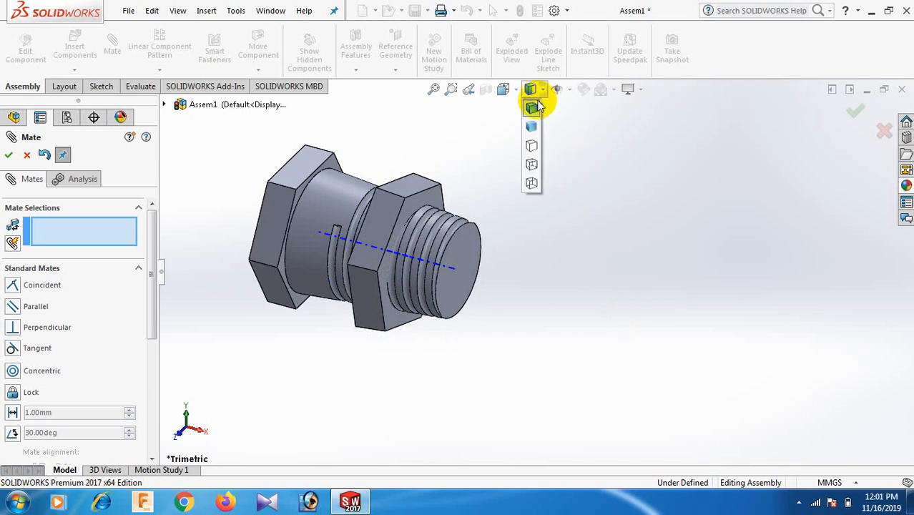
pyautogui.click(557, 92)
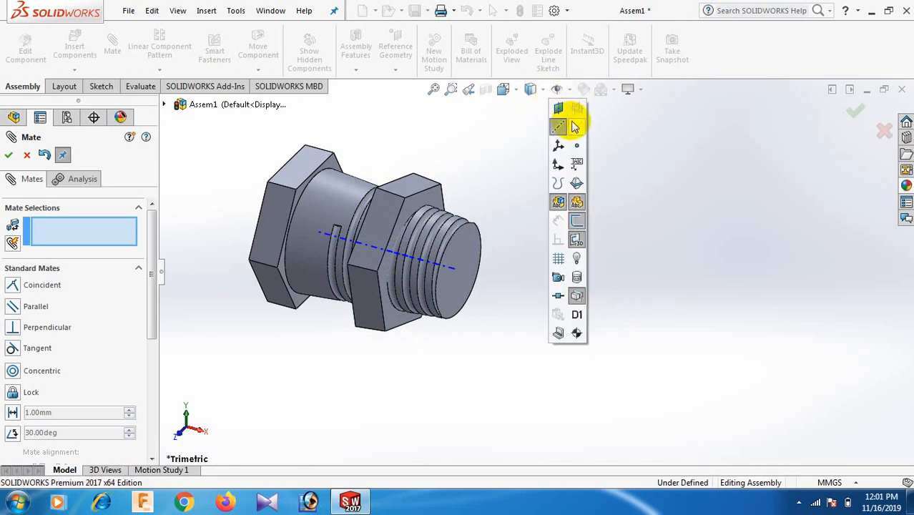
pyautogui.click(558, 125)
pyautogui.click(760, 222)
pyautogui.press('space')
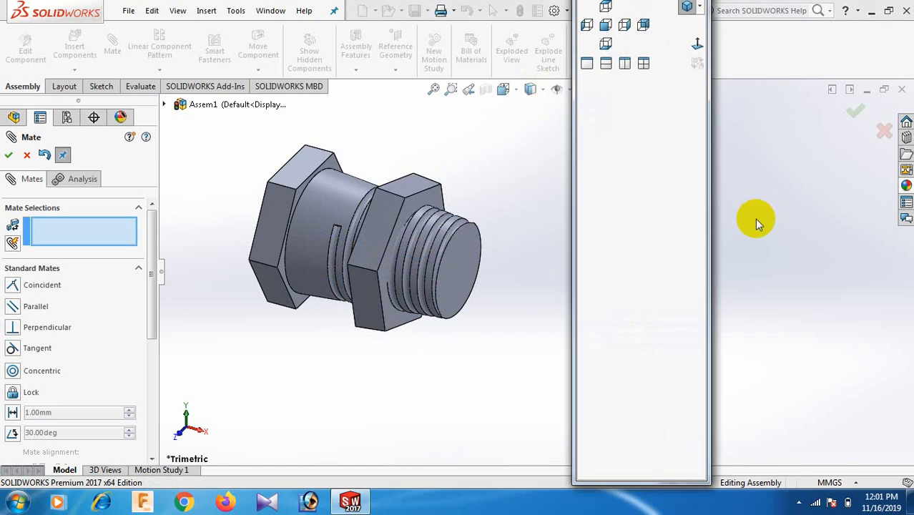
pyautogui.click(687, 7)
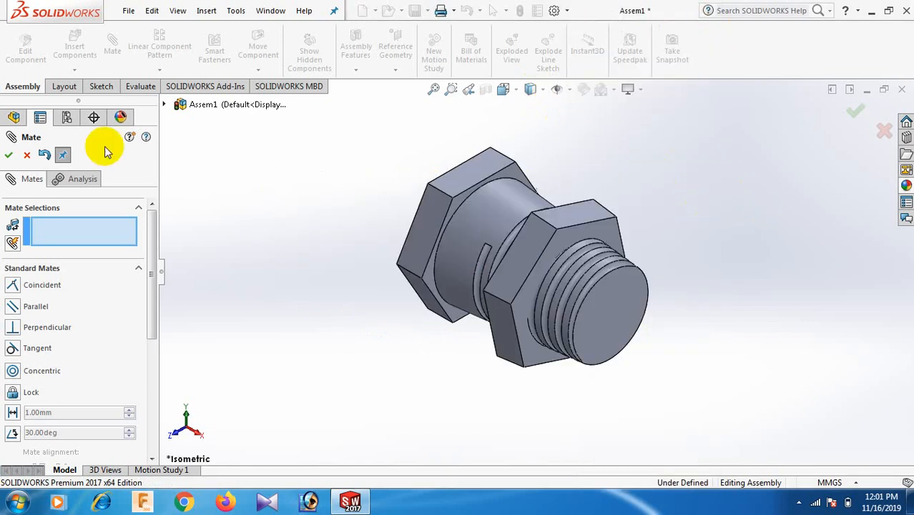
pyautogui.click(7, 154)
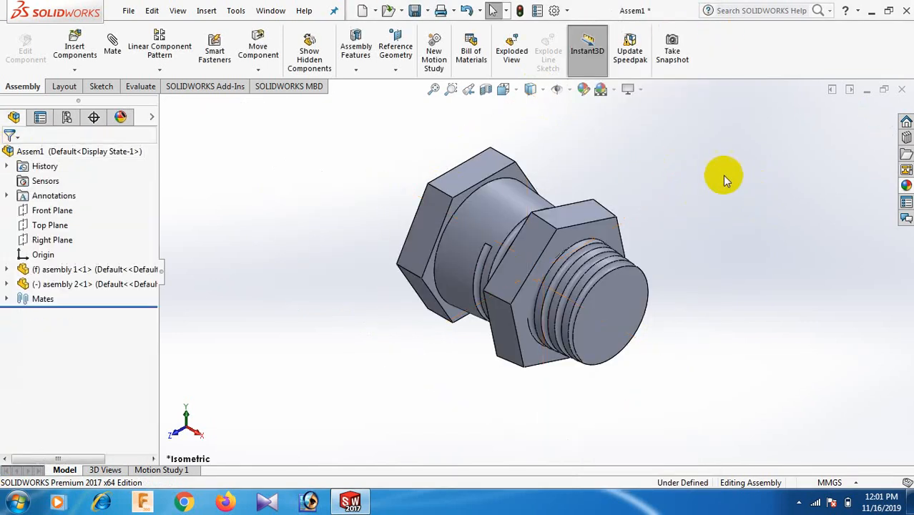
# - Set the assembly's display style to Shaded without edges
pyautogui.click(542, 91)
pyautogui.click(532, 124)
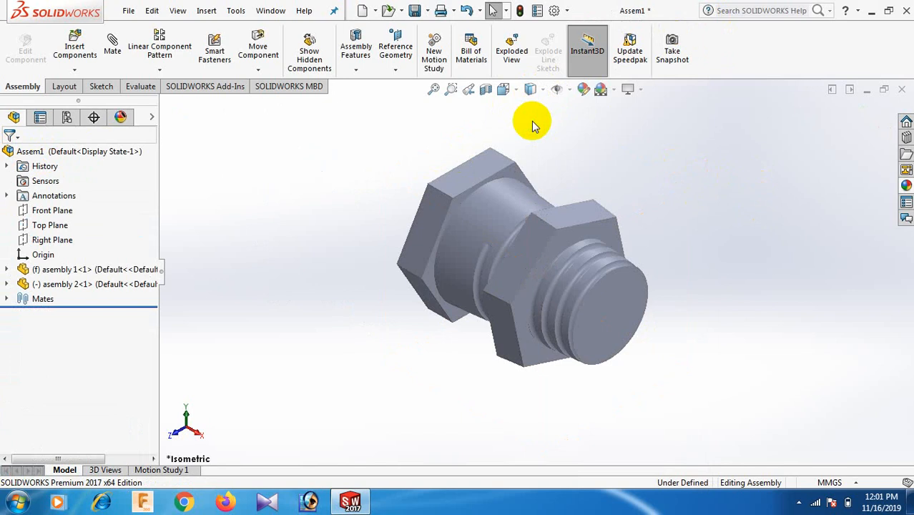
pyautogui.scroll(-1, 510, 176)
pyautogui.click(814, 214)
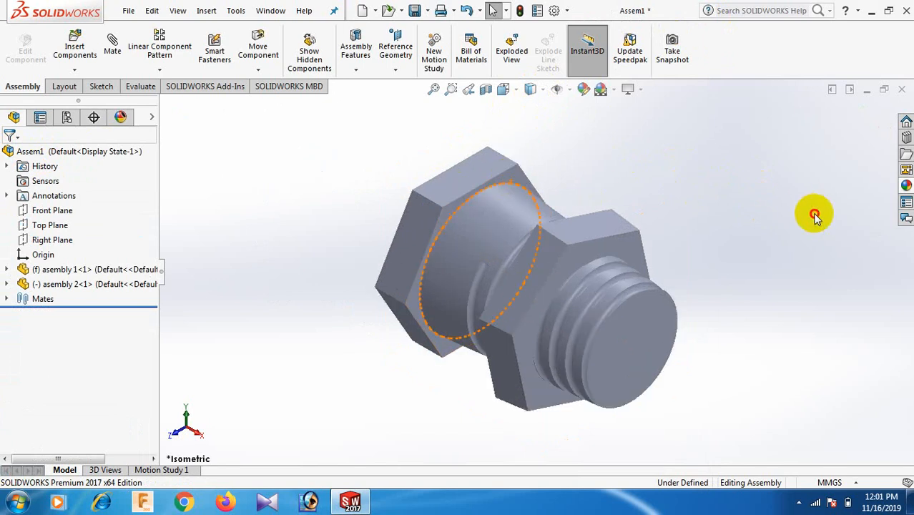
pyautogui.scroll(2, 759, 228)
# - Examine the Metal categories in the appearance library for a finish suited to the bolt and nut
pyautogui.click(907, 188)
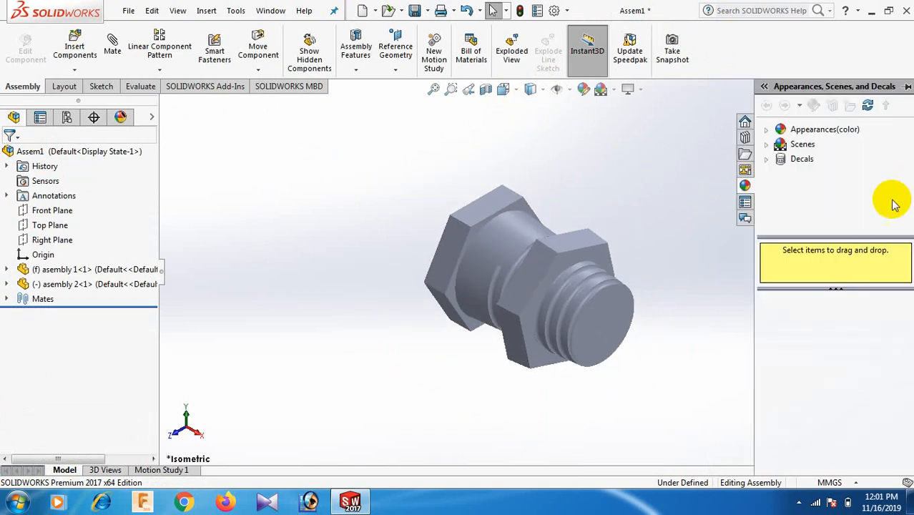
pyautogui.click(767, 145)
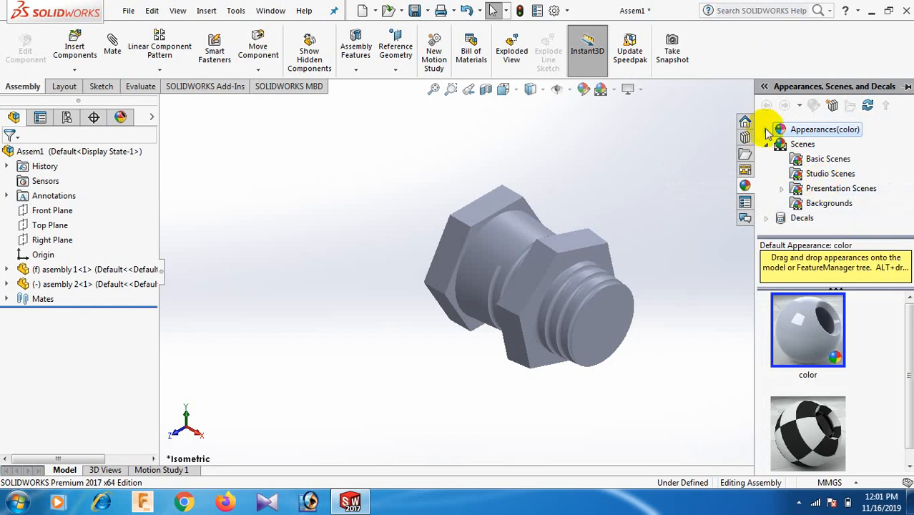
pyautogui.click(766, 129)
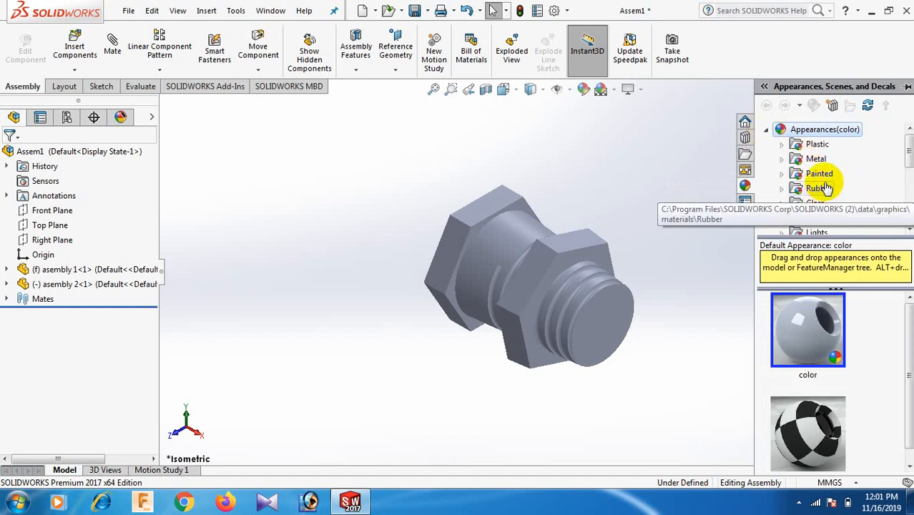
pyautogui.click(817, 159)
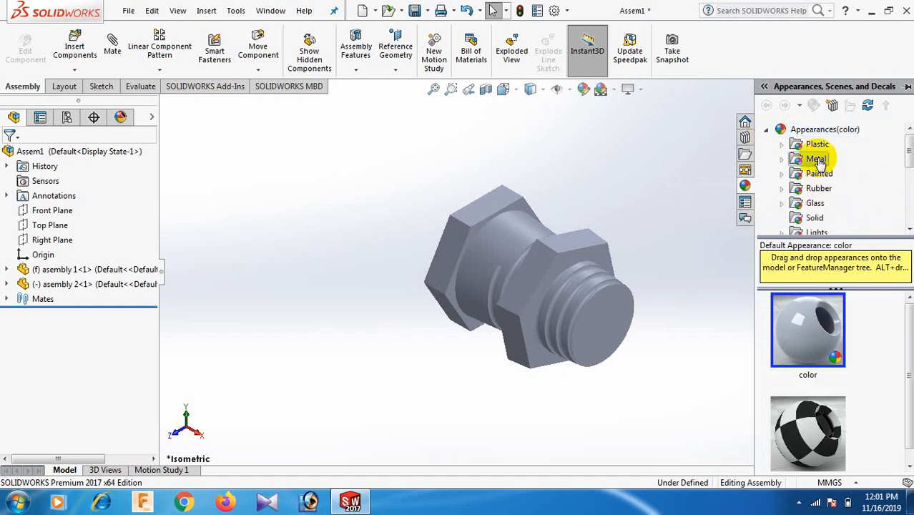
pyautogui.click(783, 159)
pyautogui.scroll(-1, 852, 174)
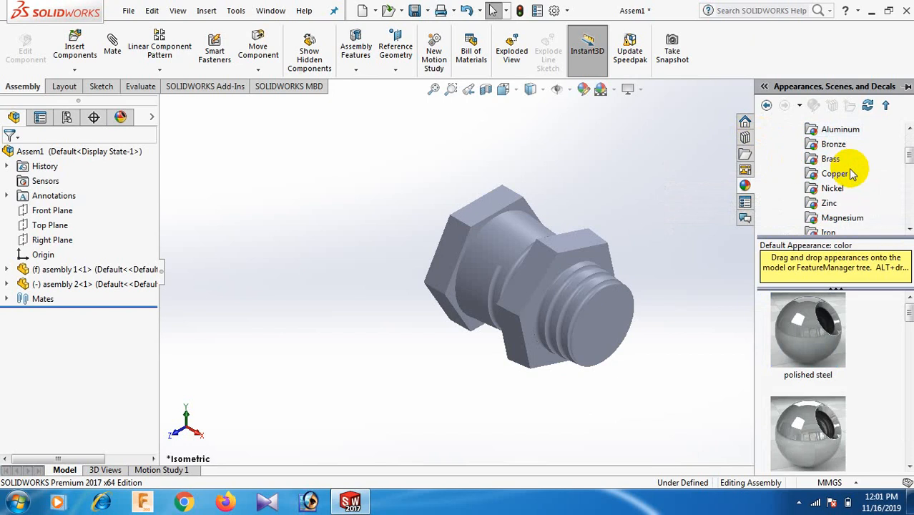
pyautogui.scroll(-3, 852, 175)
pyautogui.scroll(3, 852, 174)
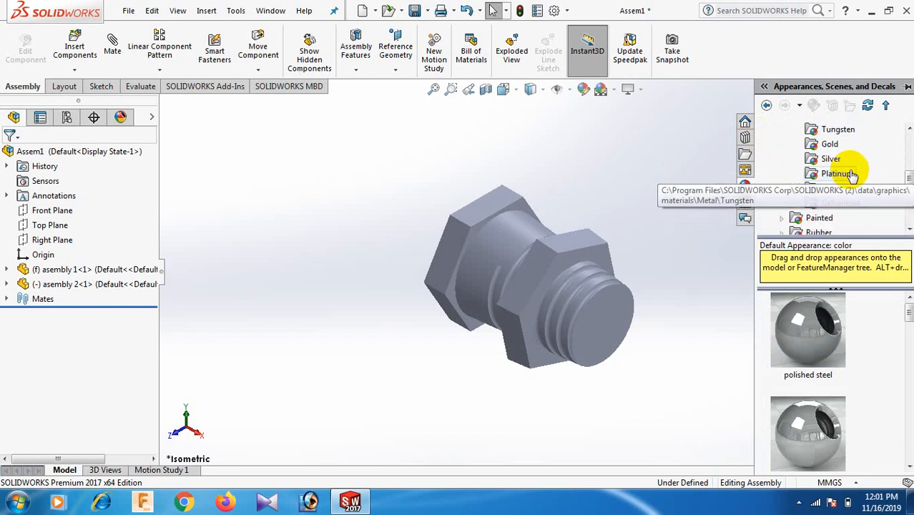
pyautogui.scroll(1, 853, 176)
pyautogui.scroll(1, 853, 177)
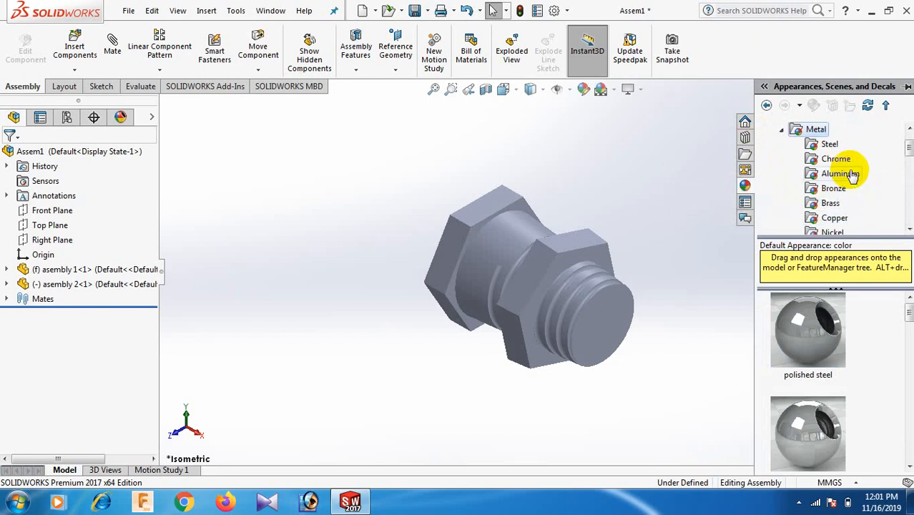
pyautogui.scroll(-5, 853, 177)
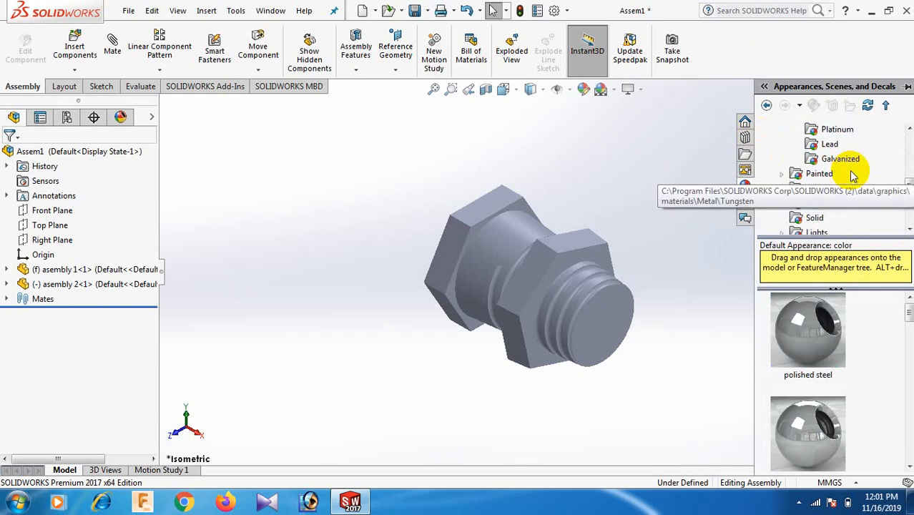
pyautogui.scroll(4, 853, 177)
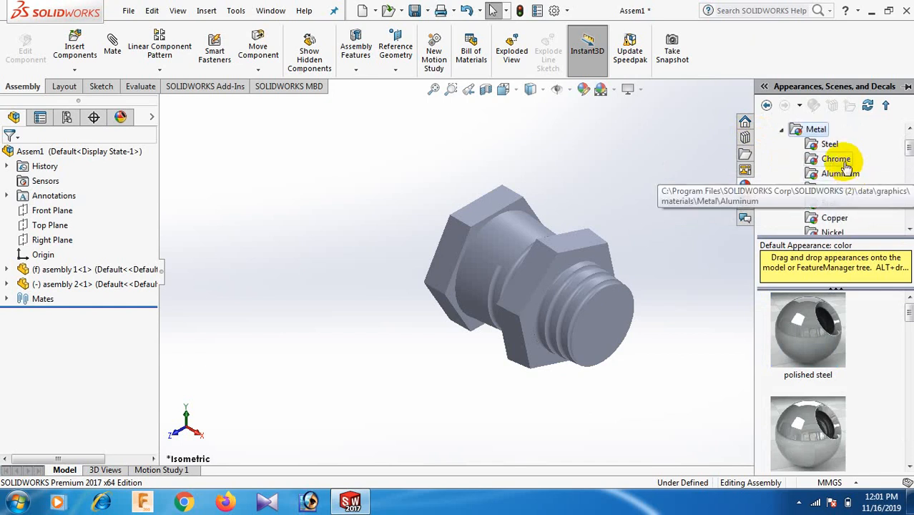
pyautogui.scroll(-1, 823, 175)
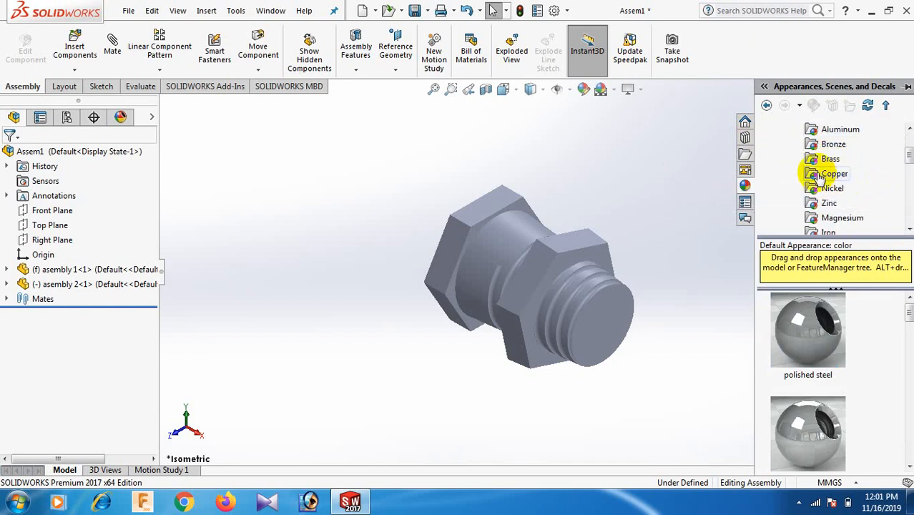
pyautogui.scroll(-4, 823, 179)
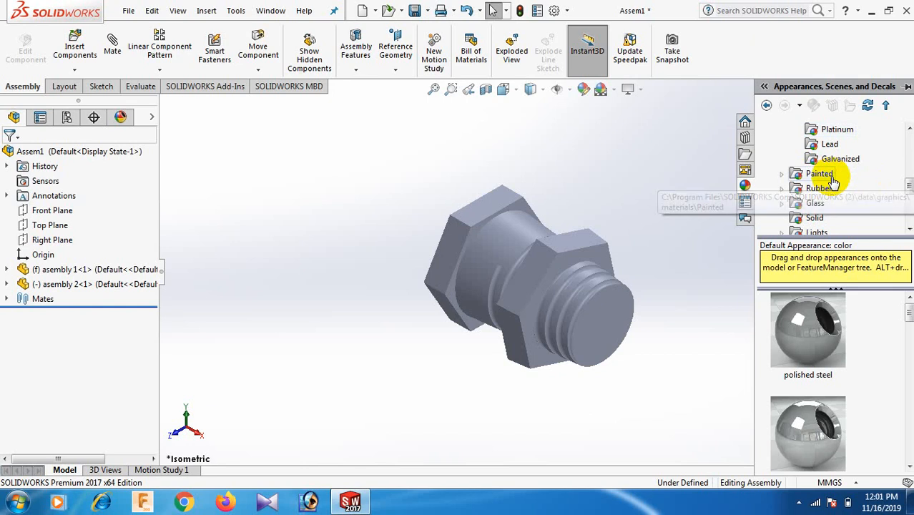
# - Apply a green appearance from the Solid category of the appearance library to the whole body of the bolt
pyautogui.click(815, 218)
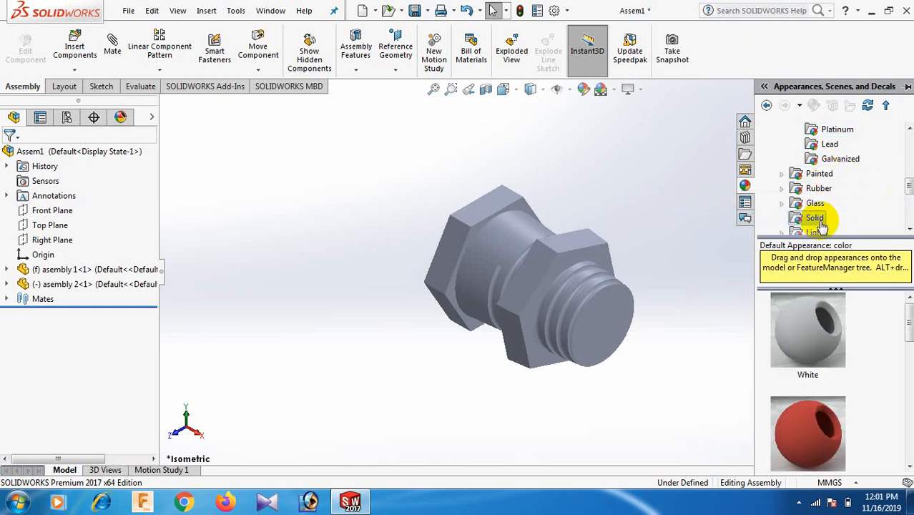
pyautogui.scroll(-3, 821, 356)
pyautogui.scroll(1, 822, 356)
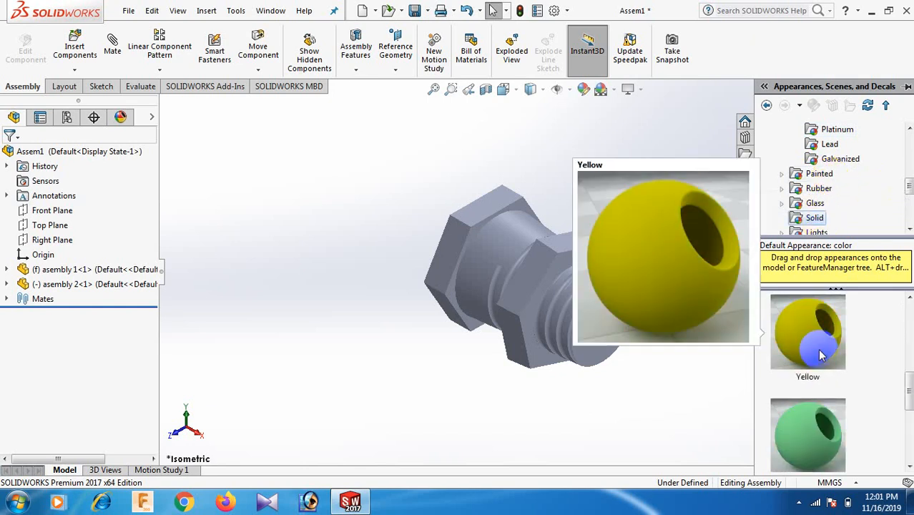
pyautogui.moveTo(796, 436); pyautogui.dragTo(528, 238)
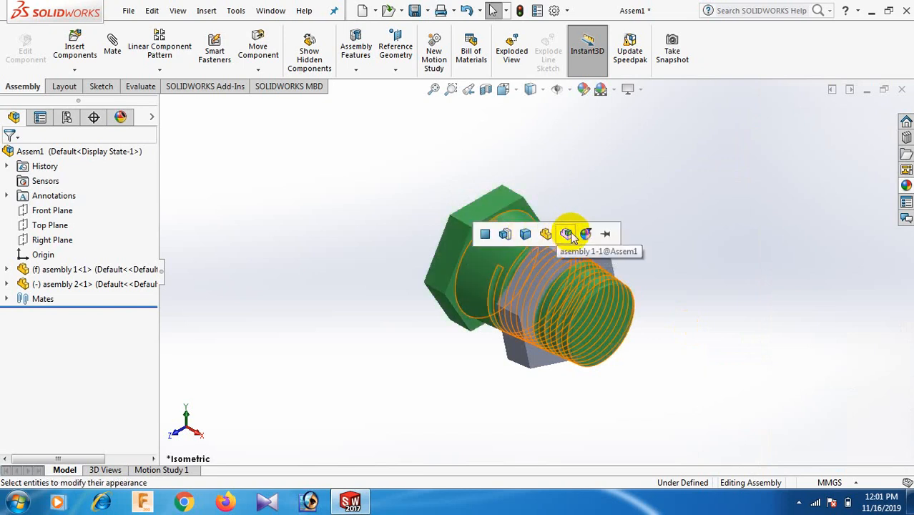
pyautogui.click(527, 234)
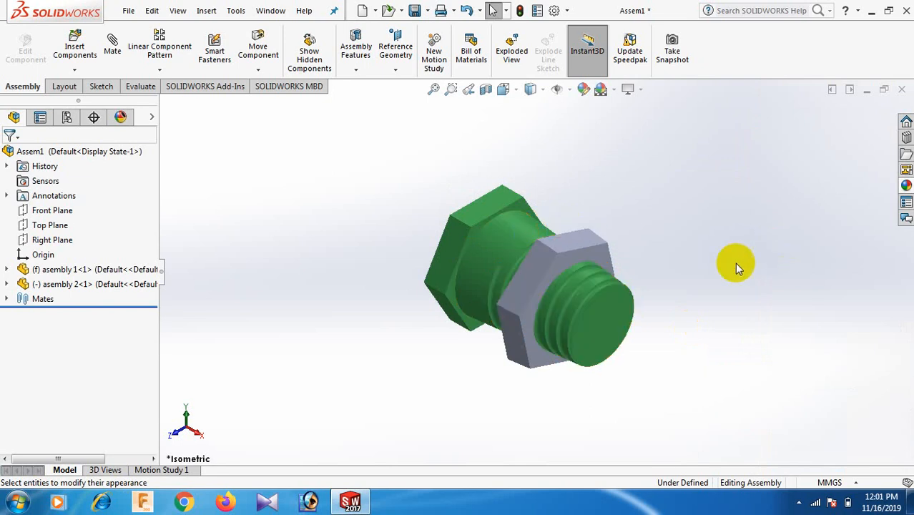
# - Apply the same green Solid appearance to the whole body of the nut
pyautogui.moveTo(737, 266); pyautogui.dragTo(665, 289, button='middle')
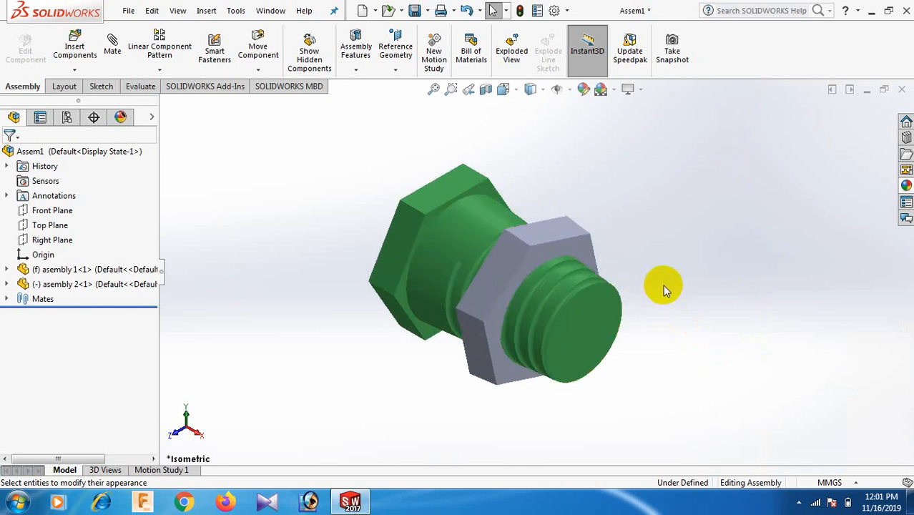
pyautogui.click(907, 188)
pyautogui.moveTo(820, 414); pyautogui.dragTo(530, 259)
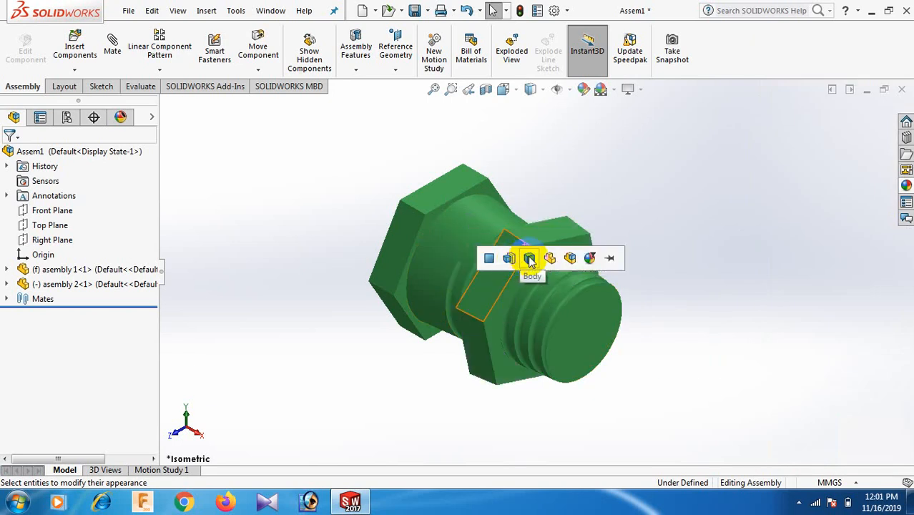
pyautogui.click(529, 258)
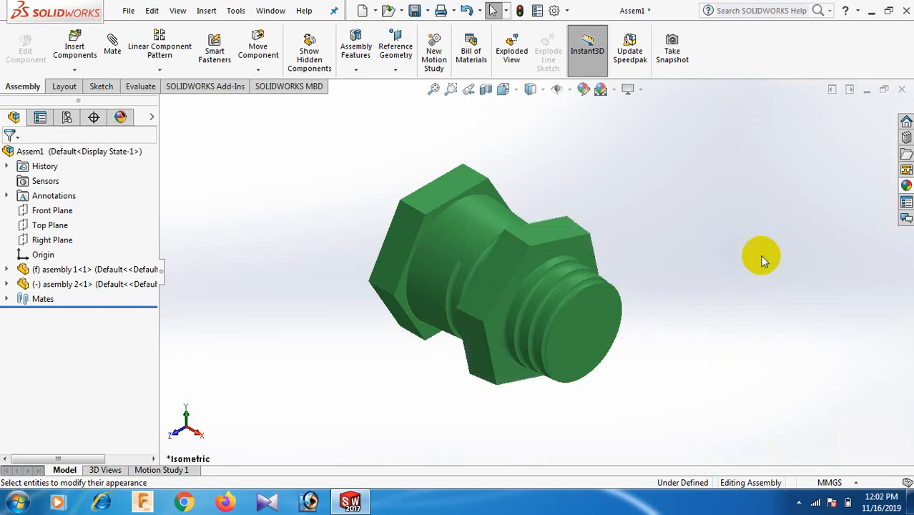
pyautogui.press('space')
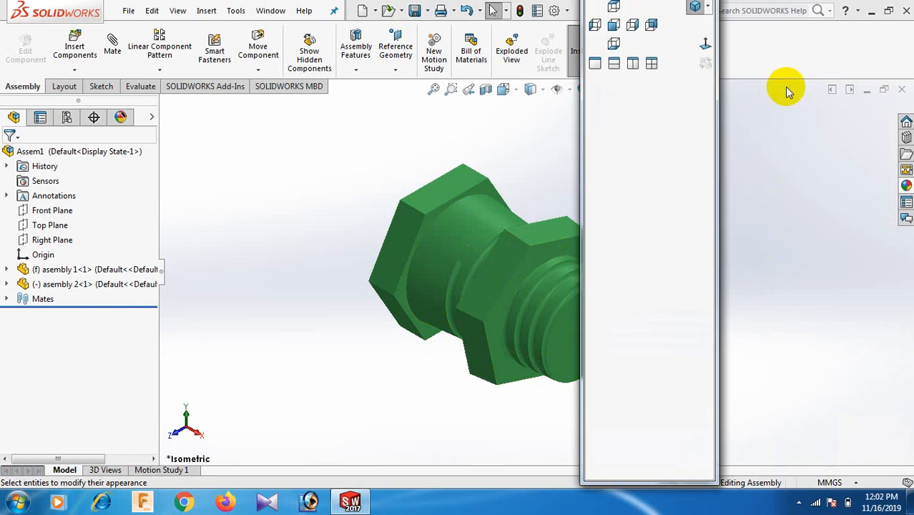
pyautogui.click(715, 8)
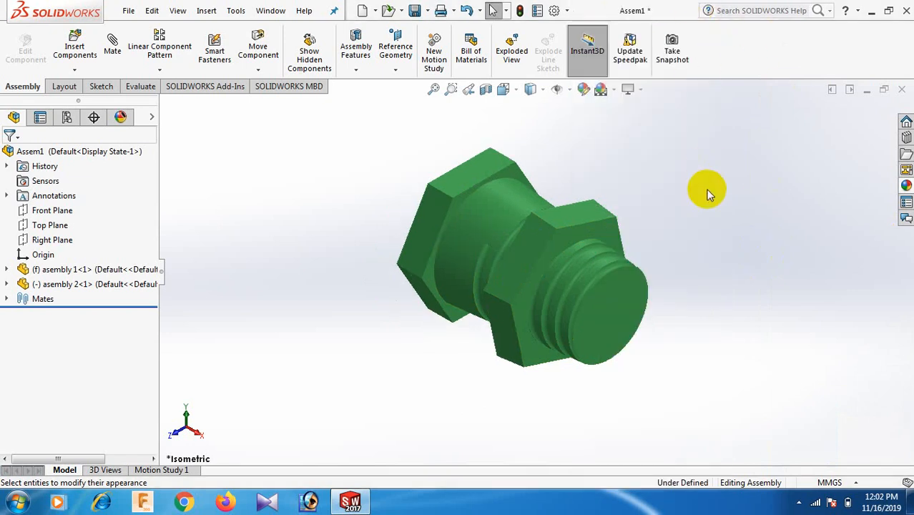